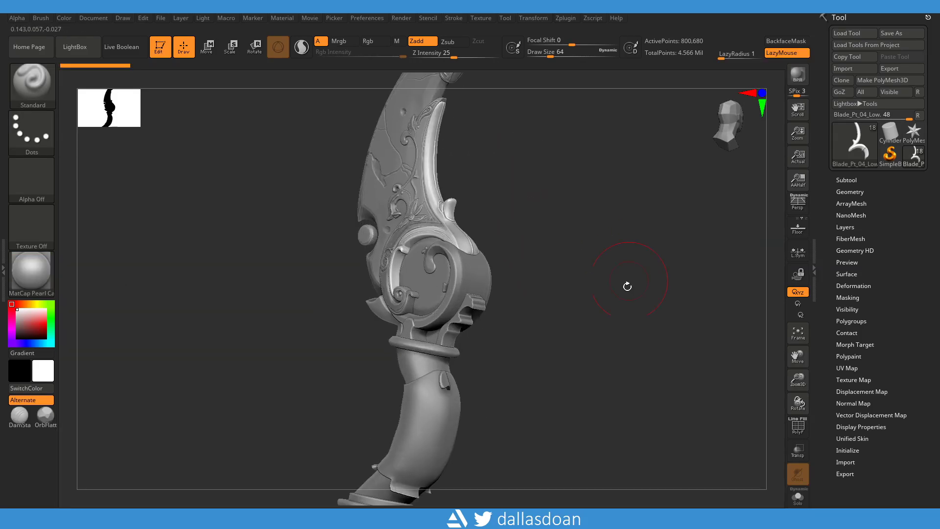
- Zoom in on the ornate guard and make the guard piece the active subtool
{"action": "mouse_move", "coordinate": [627, 286]}
{"action": "left_mouse_down"}
{"action": "mouse_move", "coordinate": [619, 235]}
{"action": "mouse_move", "coordinate": [642, 235]}
{"action": "mouse_move", "coordinate": [594, 274]}
{"action": "mouse_move", "coordinate": [621, 244]}
{"action": "mouse_move", "coordinate": [608, 269]}
{"action": "mouse_move", "coordinate": [780, 274]}
{"action": "left_mouse_up"}
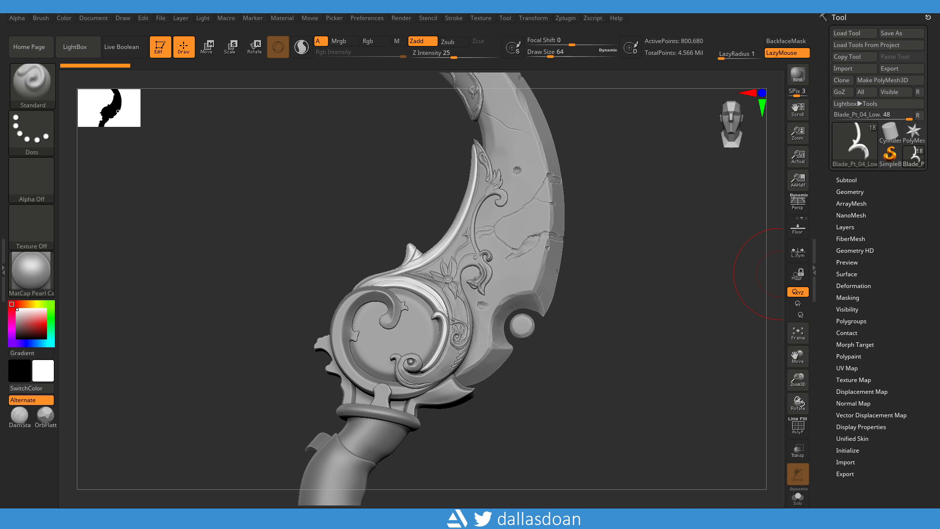
{"action": "mouse_move", "coordinate": [665, 288]}
{"action": "left_mouse_down"}
{"action": "mouse_move", "coordinate": [666, 359]}
{"action": "mouse_move", "coordinate": [648, 291]}
{"action": "left_mouse_up"}
{"action": "key", "text": "b"}
{"action": "left_click", "coordinate": [666, 359], "text": "alt"}
{"action": "left_click_drag", "start_coordinate": [668, 326], "coordinate": [685, 294]}
- DynaMesh the guard at resolution 2048 and set Draw Size to 7
{"action": "left_click", "coordinate": [881, 358]}
{"action": "left_click", "coordinate": [881, 358]}
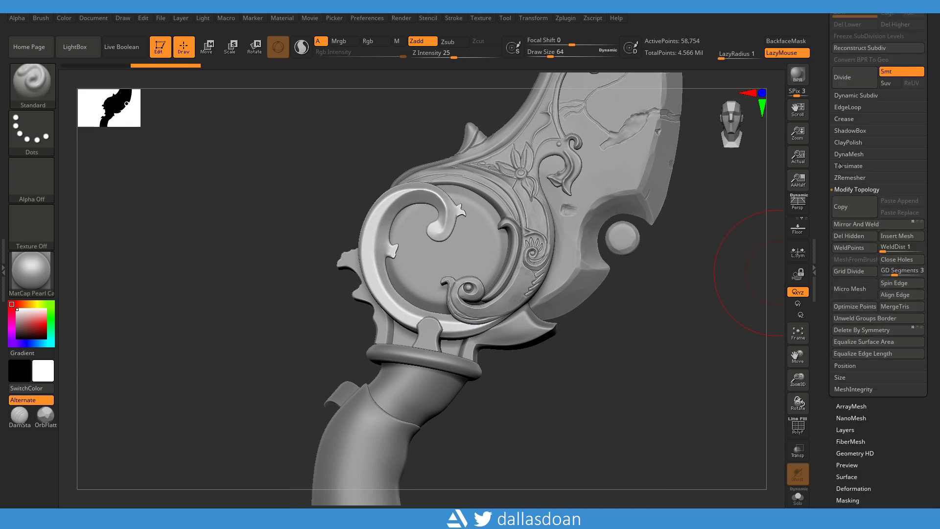
{"action": "left_click", "coordinate": [852, 171]}
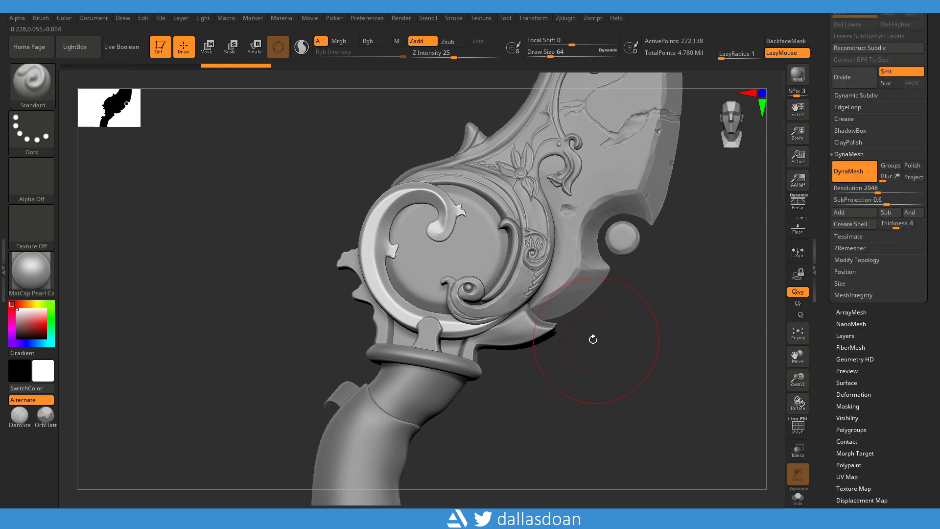
{"action": "left_click_drag", "start_coordinate": [644, 348], "coordinate": [153, 247], "text": "alt"}
{"action": "key", "text": "space"}
{"action": "left_click_drag", "start_coordinate": [481, 291], "coordinate": [461, 291]}
{"action": "mouse_move", "coordinate": [237, 237]}
{"action": "left_mouse_down"}
{"action": "mouse_move", "coordinate": [270, 235]}
{"action": "mouse_move", "coordinate": [437, 280]}
{"action": "left_mouse_up"}
- Give the Standard brush the ~BrushAlpha round alpha and Z Intensity 66
{"action": "left_click_drag", "start_coordinate": [284, 245], "coordinate": [145, 199]}
{"action": "left_click", "coordinate": [31, 179]}
{"action": "left_click", "coordinate": [384, 234]}
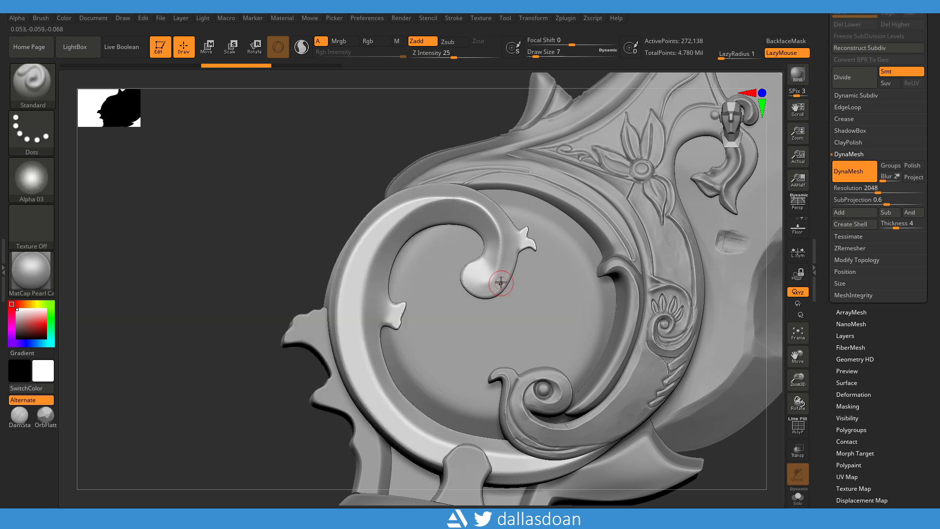
{"action": "key", "text": "ctrl"}
{"action": "left_click", "coordinate": [32, 179]}
{"action": "left_click", "coordinate": [95, 195]}
{"action": "left_click_drag", "start_coordinate": [497, 275], "coordinate": [487, 278]}
- Stamp a ball-shaped bump at the tip of the inner spiral curl
{"action": "left_click_drag", "start_coordinate": [281, 229], "coordinate": [264, 218]}
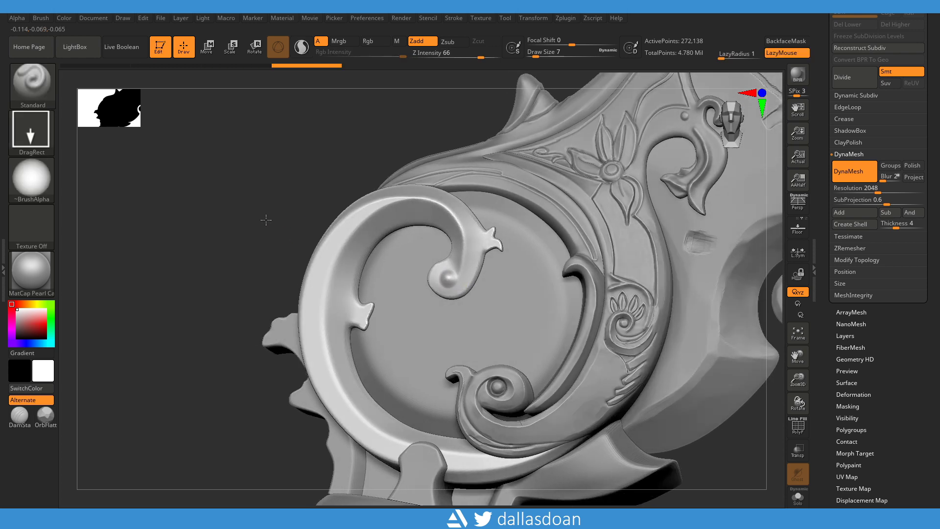
{"action": "key", "text": "ctrl"}
{"action": "key", "text": "ctrl+z"}
{"action": "left_click", "coordinate": [59, 173]}
{"action": "left_click_drag", "start_coordinate": [447, 279], "coordinate": [448, 271]}
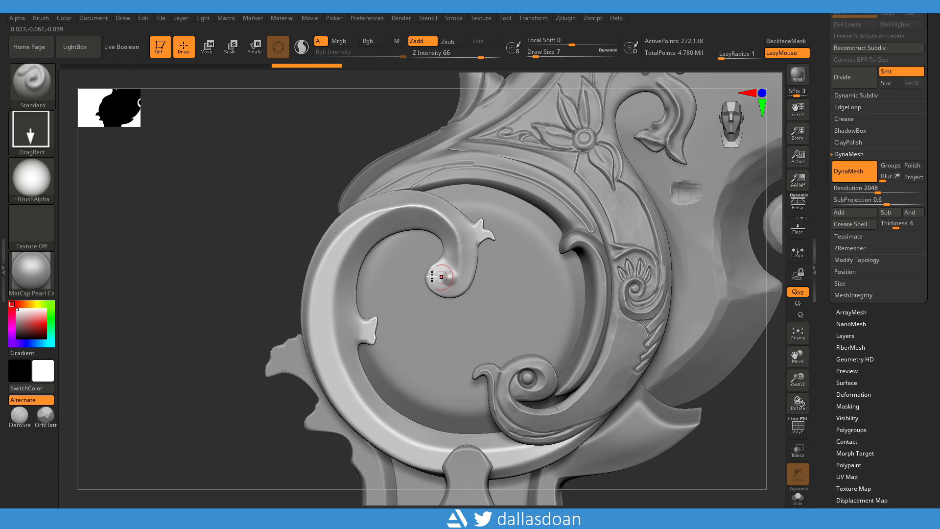
{"action": "left_click_drag", "start_coordinate": [254, 215], "coordinate": [202, 174]}
- Switch to the DamStandard brush with stroke LazyRadius 17
{"action": "key", "text": "b"}
{"action": "key", "text": "d"}
{"action": "key", "text": "s"}
{"action": "mouse_move", "coordinate": [172, 266]}
{"action": "left_mouse_down"}
{"action": "mouse_move", "coordinate": [398, 294]}
{"action": "mouse_move", "coordinate": [397, 264]}
{"action": "left_mouse_up"}
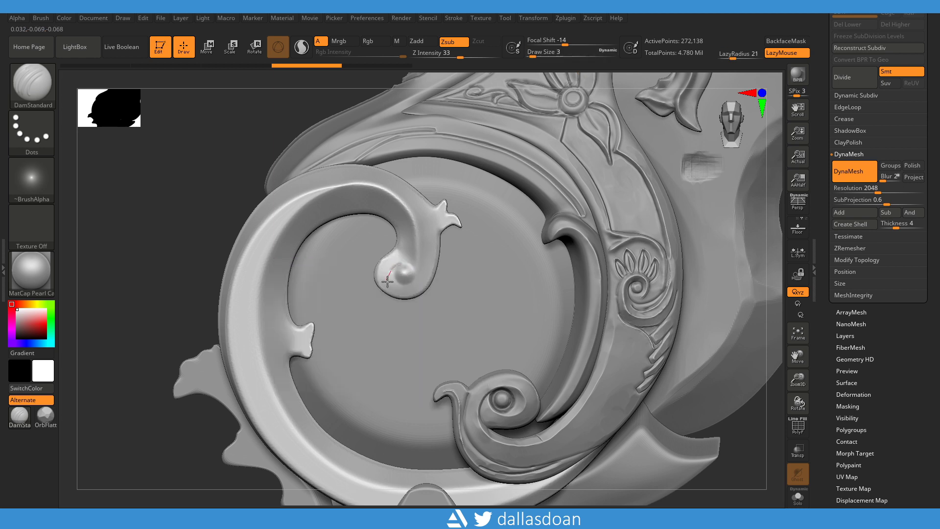
{"action": "mouse_move", "coordinate": [387, 280]}
{"action": "left_mouse_down"}
{"action": "mouse_move", "coordinate": [406, 256]}
{"action": "mouse_move", "coordinate": [394, 268]}
{"action": "left_mouse_up"}
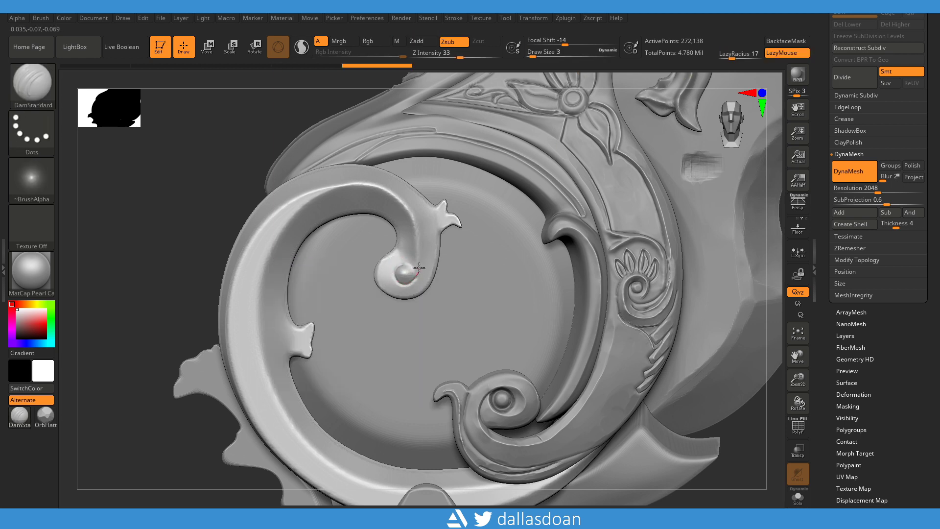
- Set LazyRadius to 12 and carve a groove around the spiral-tip ball
{"action": "left_click_drag", "start_coordinate": [732, 59], "coordinate": [729, 59]}
{"action": "scroll", "coordinate": [393, 266], "scroll_direction": "up", "scroll_amount": 2}
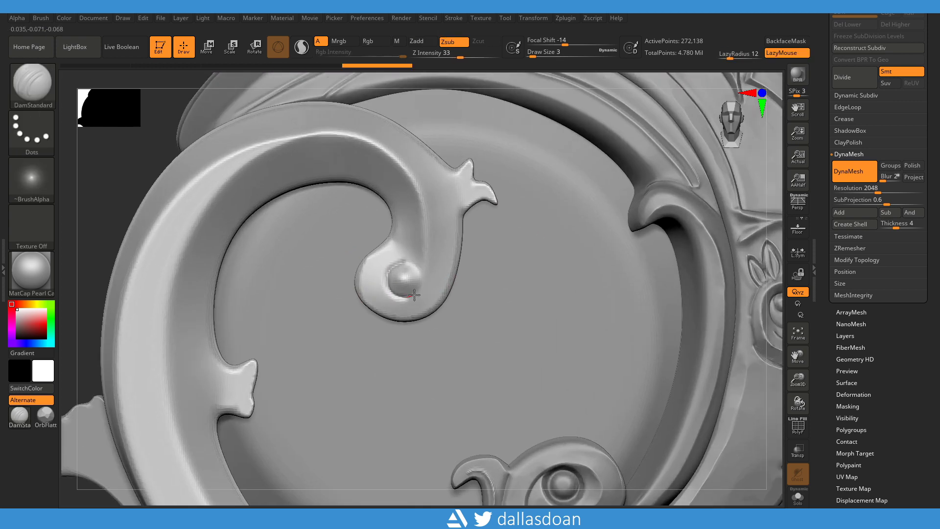
{"action": "scroll", "coordinate": [410, 257], "scroll_direction": "up", "scroll_amount": 1}
{"action": "scroll", "coordinate": [410, 257], "scroll_direction": "up", "scroll_amount": 1}
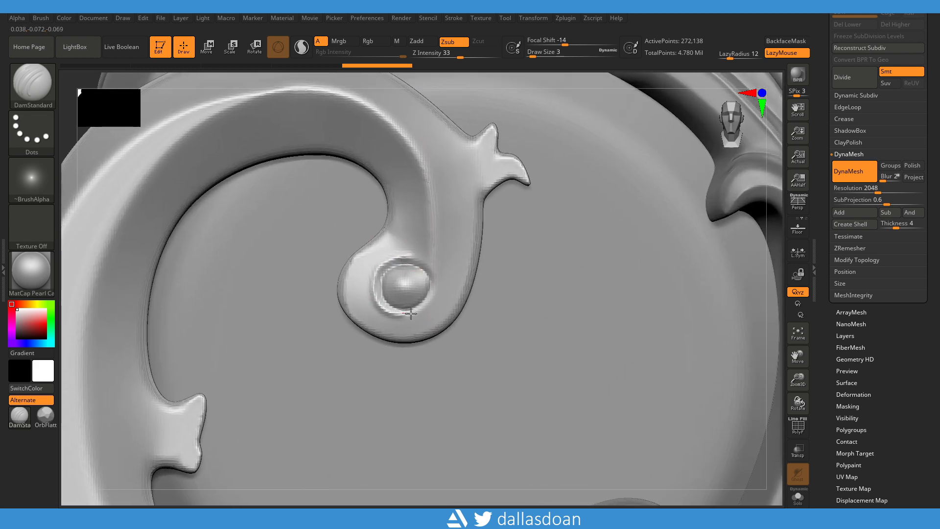
{"action": "key", "text": "ctrl+z"}
{"action": "scroll", "coordinate": [319, 308], "scroll_direction": "down", "scroll_amount": 2}
{"action": "scroll", "coordinate": [109, 168], "scroll_direction": "down", "scroll_amount": 1}
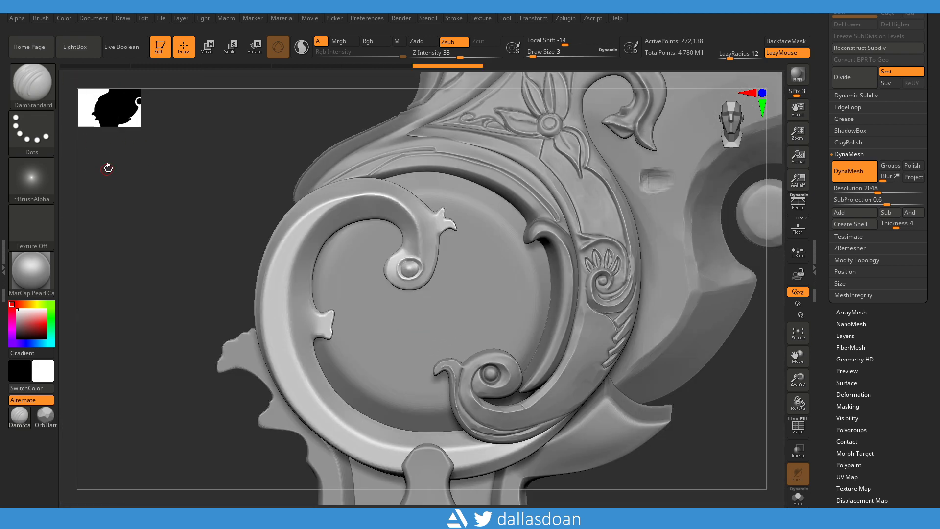
{"action": "scroll", "coordinate": [211, 236], "scroll_direction": "up", "scroll_amount": 1}
{"action": "scroll", "coordinate": [410, 256], "scroll_direction": "up", "scroll_amount": 2}
{"action": "left_click_drag", "start_coordinate": [375, 308], "coordinate": [371, 292]}
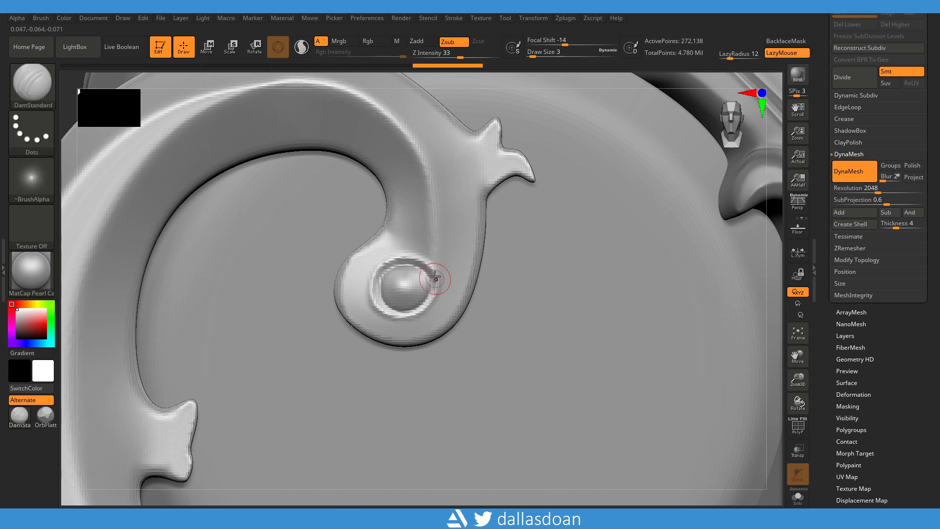
- Carve two sharp lines into the tip of the small spike
{"action": "scroll", "coordinate": [438, 272], "scroll_direction": "up", "scroll_amount": 1}
{"action": "scroll", "coordinate": [90, 140], "scroll_direction": "down", "scroll_amount": 3}
{"action": "left_click_drag", "start_coordinate": [123, 196], "coordinate": [217, 239]}
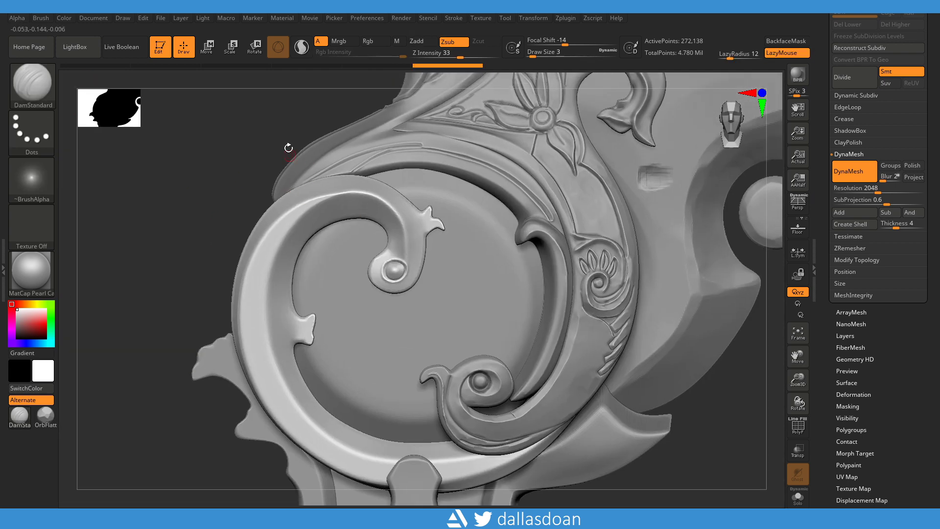
{"action": "scroll", "coordinate": [390, 261], "scroll_direction": "up", "scroll_amount": 2}
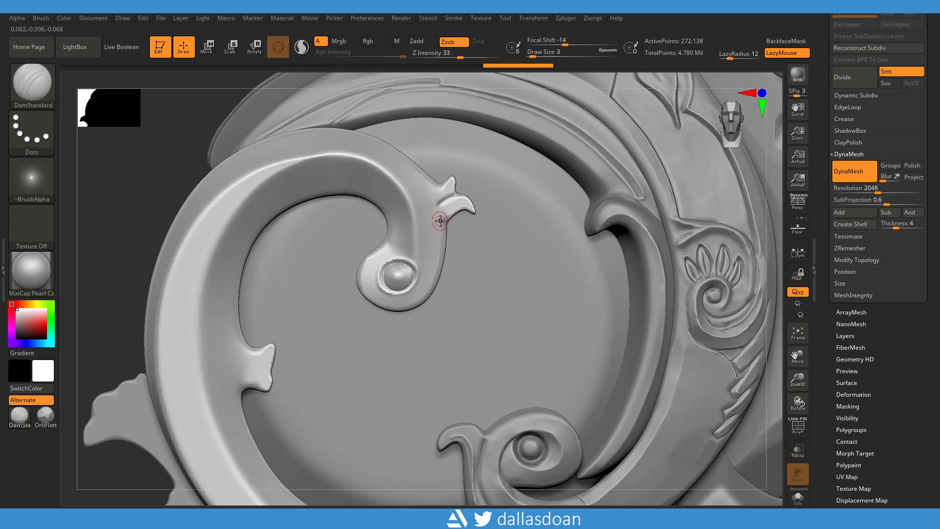
{"action": "key", "text": "ctrl"}
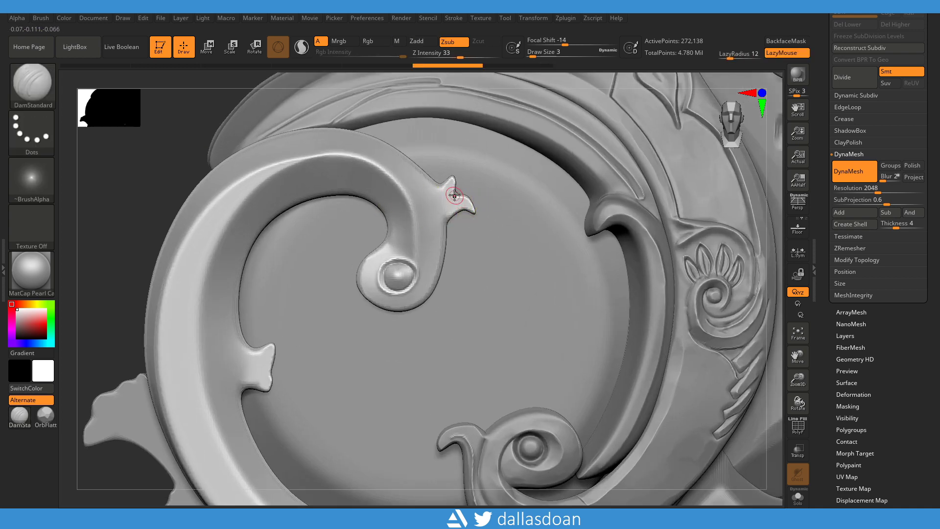
{"action": "left_click_drag", "start_coordinate": [443, 200], "coordinate": [468, 200]}
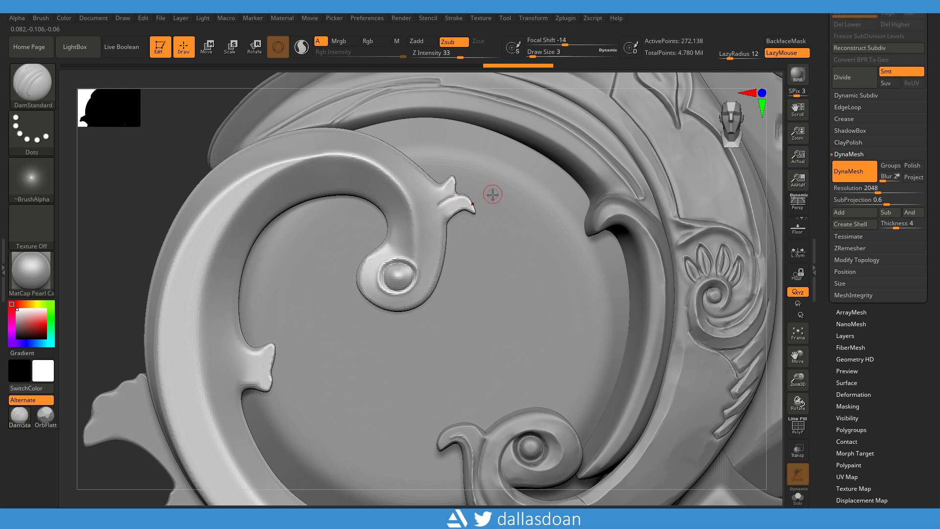
{"action": "mouse_move", "coordinate": [466, 203]}
{"action": "left_mouse_down"}
{"action": "mouse_move", "coordinate": [465, 184]}
{"action": "mouse_move", "coordinate": [458, 193]}
{"action": "mouse_move", "coordinate": [473, 185]}
{"action": "mouse_move", "coordinate": [452, 201]}
{"action": "left_mouse_up"}
- Re-carve the spike's edge, undoing a stray stroke on the curl's inner edge
{"action": "key", "text": "space"}
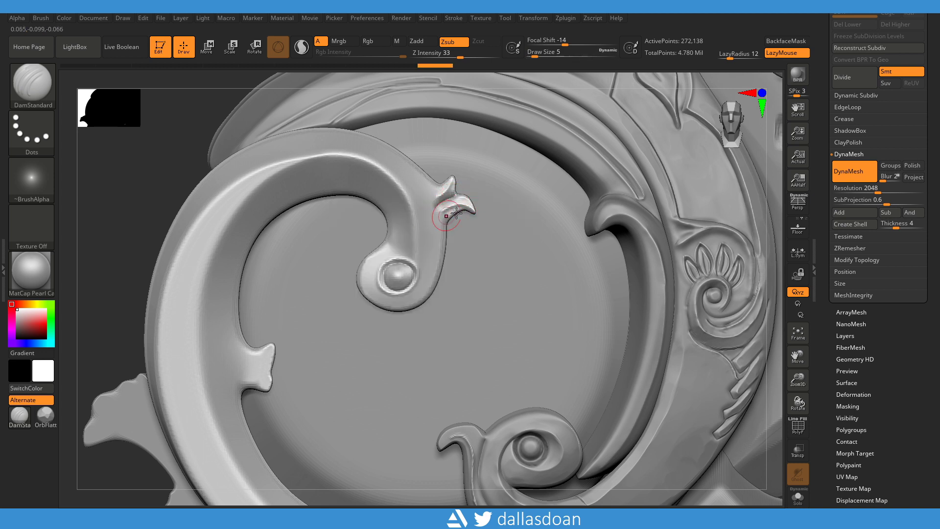
{"action": "left_click_drag", "start_coordinate": [411, 252], "coordinate": [451, 222]}
{"action": "left_click_drag", "start_coordinate": [375, 291], "coordinate": [384, 253]}
{"action": "key", "text": "ctrl+z"}
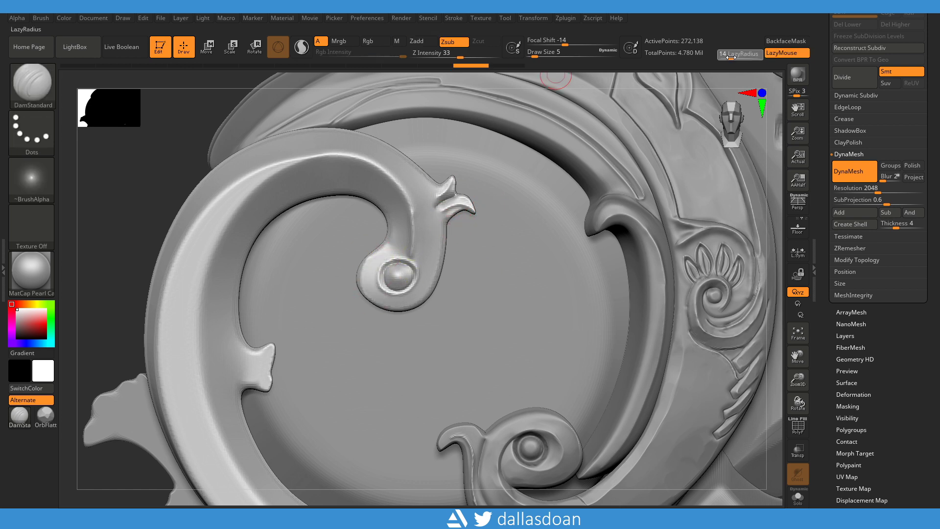
{"action": "left_click_drag", "start_coordinate": [422, 293], "coordinate": [451, 179]}
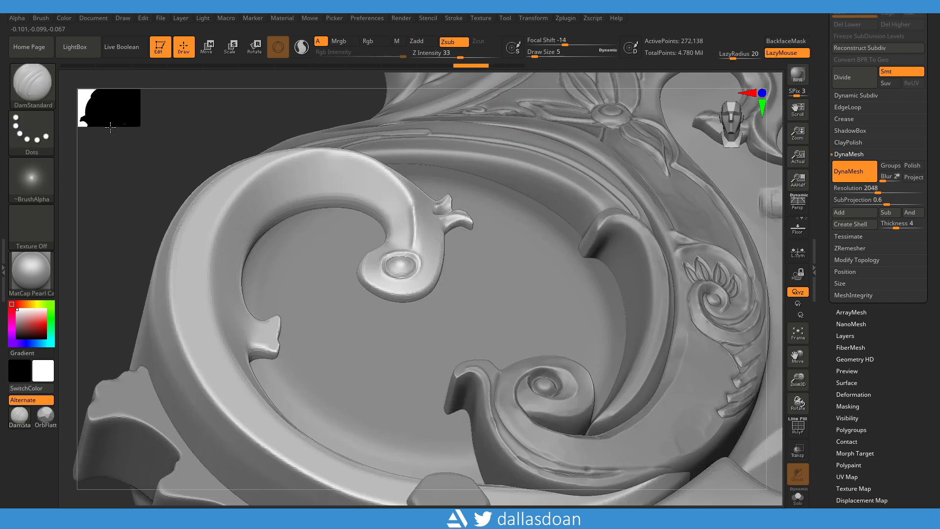
{"action": "right_click_drag", "start_coordinate": [419, 288], "coordinate": [473, 193]}
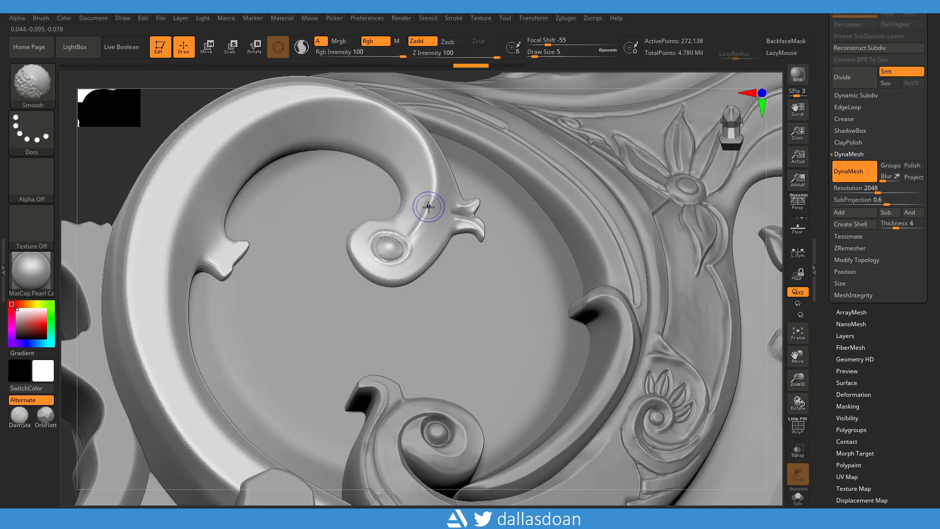
- Re-carve the spike tip and undo unwanted strokes along the ball groove
{"action": "left_click_drag", "start_coordinate": [473, 194], "coordinate": [430, 203]}
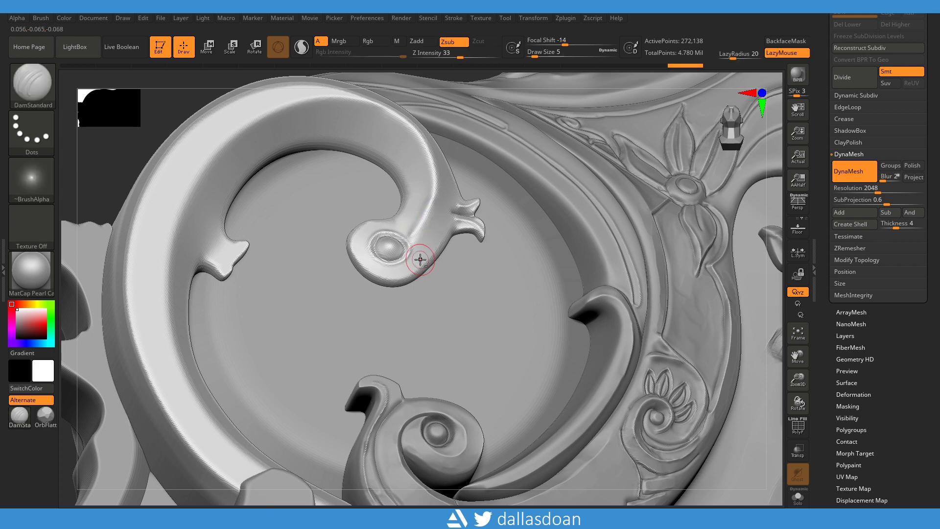
{"action": "left_click_drag", "start_coordinate": [395, 273], "coordinate": [399, 270]}
{"action": "right_click_drag", "start_coordinate": [399, 270], "coordinate": [387, 239]}
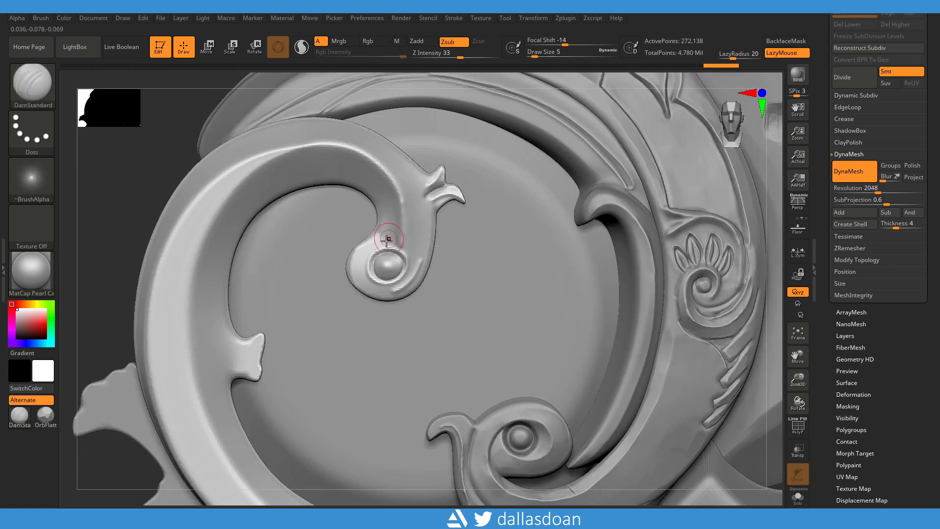
{"action": "key", "text": "ctrl+z"}
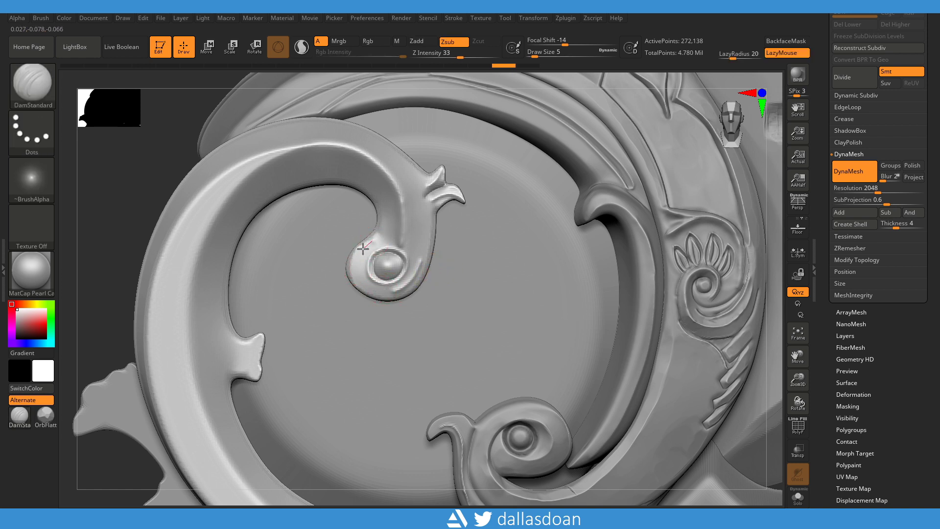
{"action": "mouse_move", "coordinate": [376, 296]}
{"action": "left_mouse_down"}
{"action": "mouse_move", "coordinate": [399, 297]}
{"action": "mouse_move", "coordinate": [433, 202]}
{"action": "left_mouse_up"}
{"action": "key", "text": "ctrl+z"}
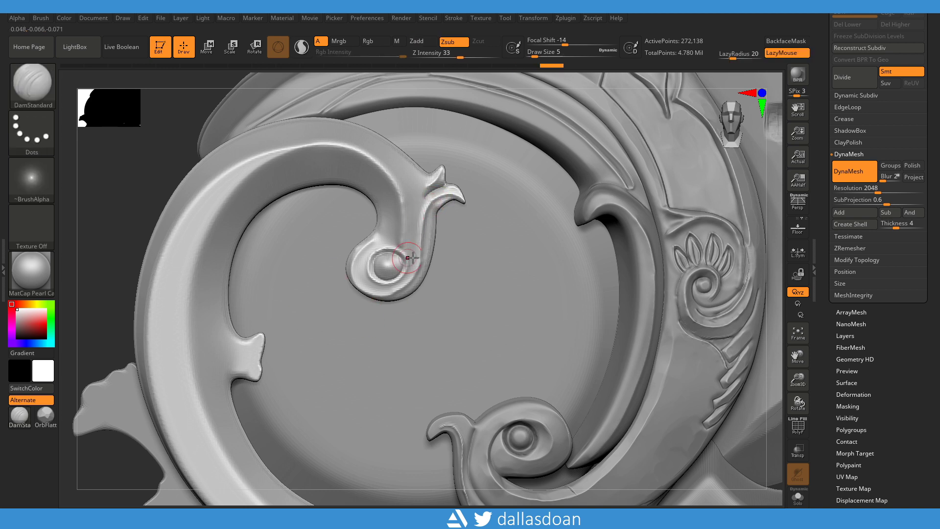
- Try smoothing and reshaping the leaf bulb and stem, undoing and redoing strokes
{"action": "left_click_drag", "start_coordinate": [411, 257], "coordinate": [386, 296]}
{"action": "key", "text": "ctrl+z"}
{"action": "key", "text": "ctrl+z"}
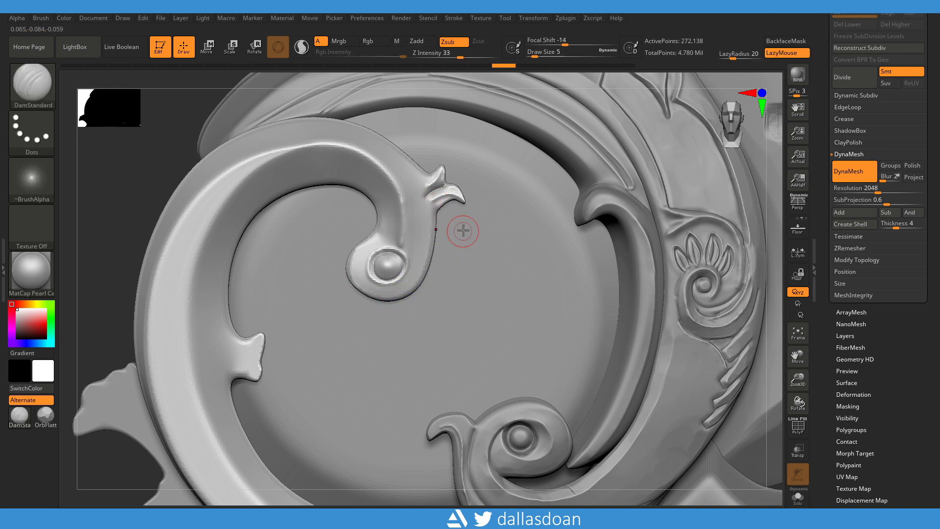
{"action": "mouse_move", "coordinate": [363, 243]}
{"action": "left_mouse_down"}
{"action": "mouse_move", "coordinate": [352, 286]}
{"action": "mouse_move", "coordinate": [413, 237]}
{"action": "mouse_move", "coordinate": [389, 205]}
{"action": "left_mouse_up"}
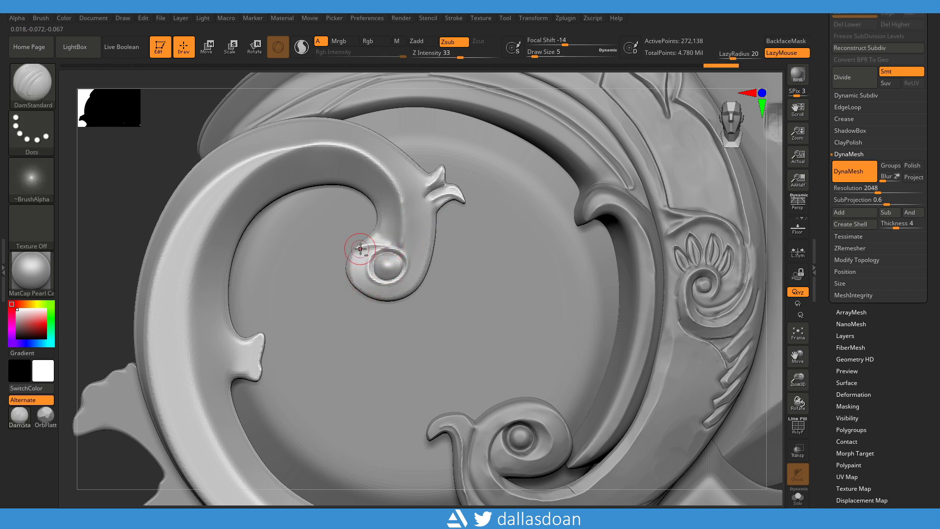
{"action": "key", "text": "ctrl+z"}
{"action": "key", "text": "ctrl+z"}
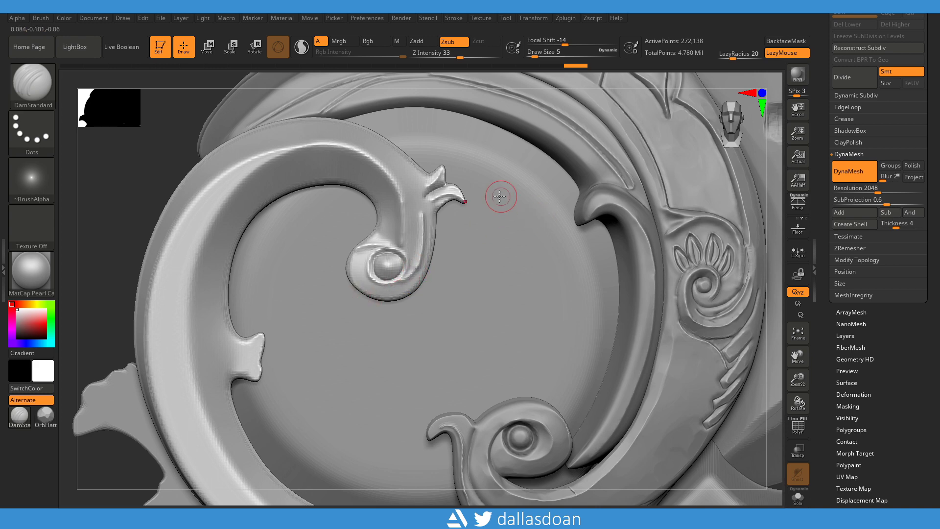
{"action": "key", "text": "ctrl+z"}
{"action": "key", "text": "ctrl+z"}
{"action": "key", "text": "ctrl+z"}
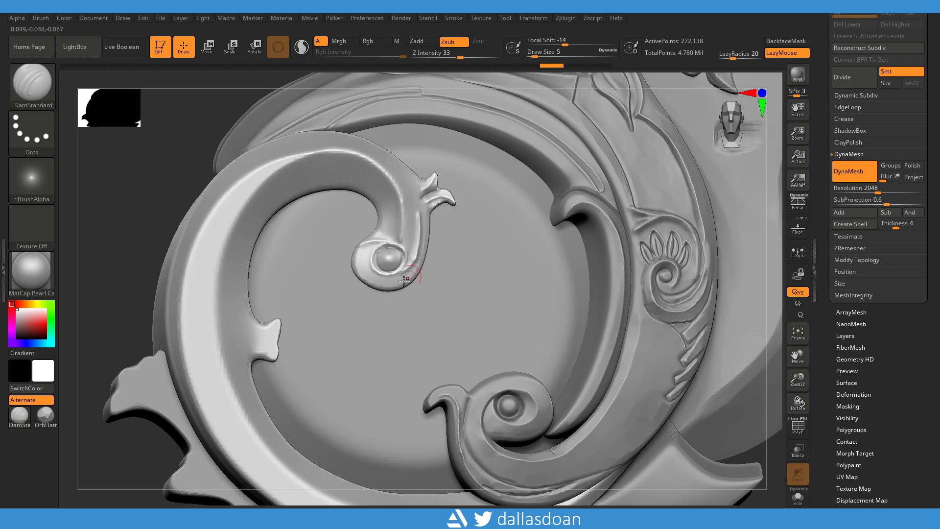
{"action": "key", "text": "ctrl+shift+z"}
- With Draw Size 9 and Z Intensity 14, carve creases along the leaf tip and bulb
{"action": "key", "text": "space"}
{"action": "left_click_drag", "start_coordinate": [401, 236], "coordinate": [399, 191]}
{"action": "left_click_drag", "start_coordinate": [400, 242], "coordinate": [401, 240]}
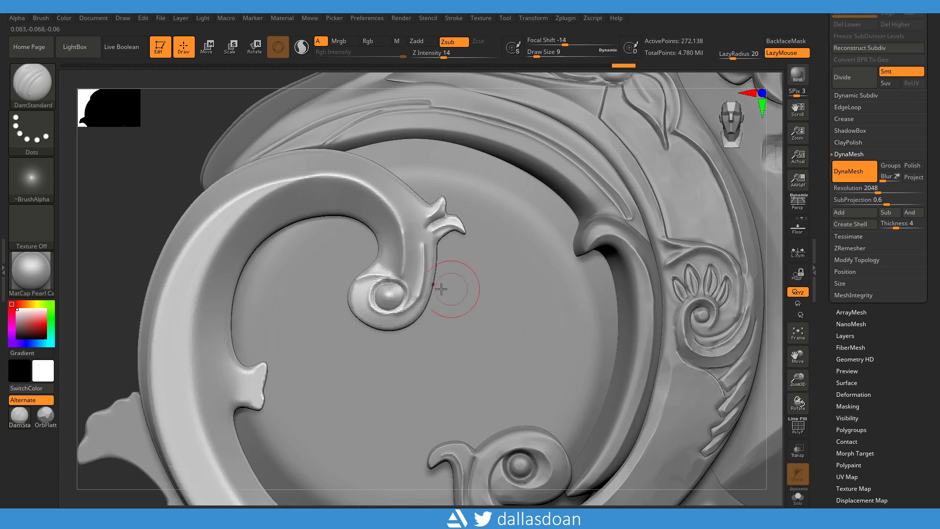
{"action": "mouse_move", "coordinate": [358, 278]}
{"action": "left_mouse_down"}
{"action": "mouse_move", "coordinate": [387, 293]}
{"action": "mouse_move", "coordinate": [424, 274]}
{"action": "left_mouse_up"}
{"action": "mouse_move", "coordinate": [498, 227]}
{"action": "right_mouse_down", "text": "ctrl"}
{"action": "mouse_move", "coordinate": [644, 243]}
{"action": "mouse_move", "coordinate": [695, 230]}
{"action": "right_mouse_up", "text": "ctrl"}
{"action": "left_click", "coordinate": [45, 415]}
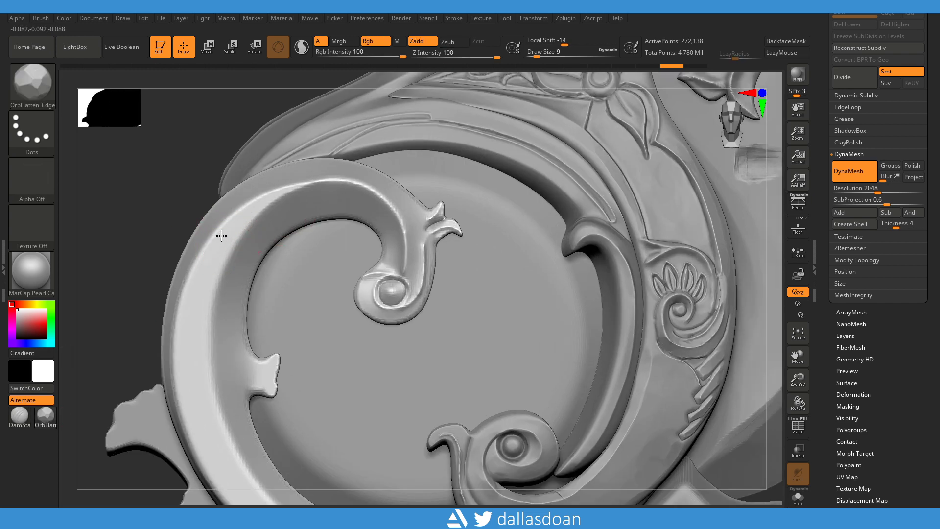
- Enable LazyMouse and flatten the scroll's outer rim with OrbFlatten_Edge, undoing and redoing strokes
{"action": "right_click_drag", "start_coordinate": [270, 214], "coordinate": [184, 192]}
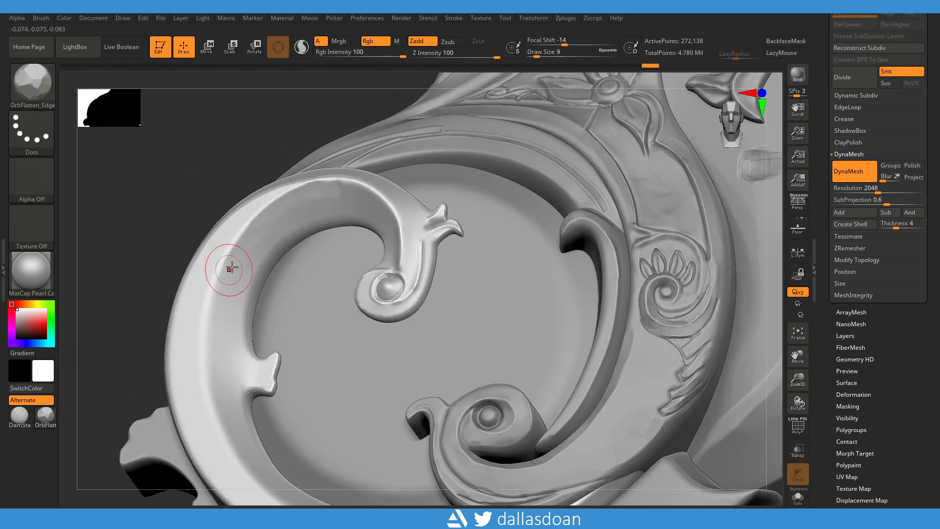
{"action": "right_click_drag", "start_coordinate": [227, 269], "coordinate": [329, 158]}
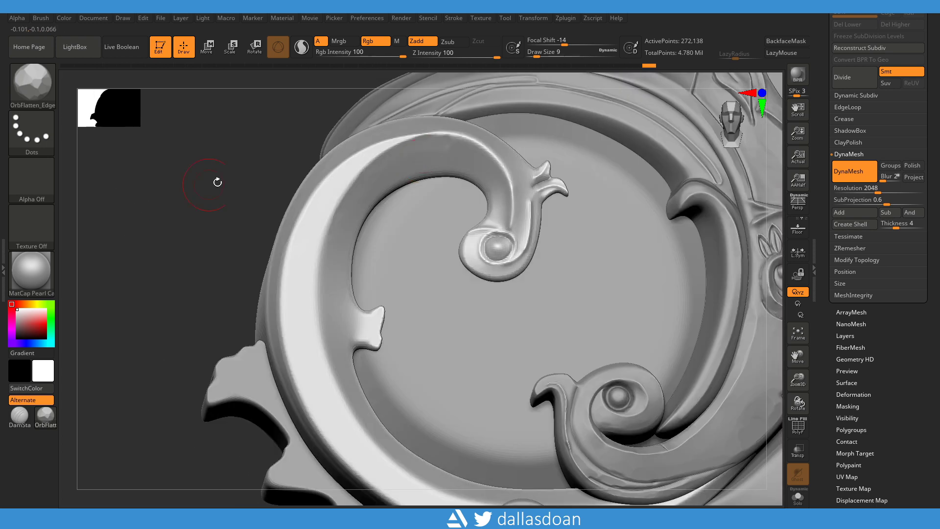
{"action": "key", "text": "l"}
{"action": "left_click_drag", "start_coordinate": [303, 251], "coordinate": [333, 284]}
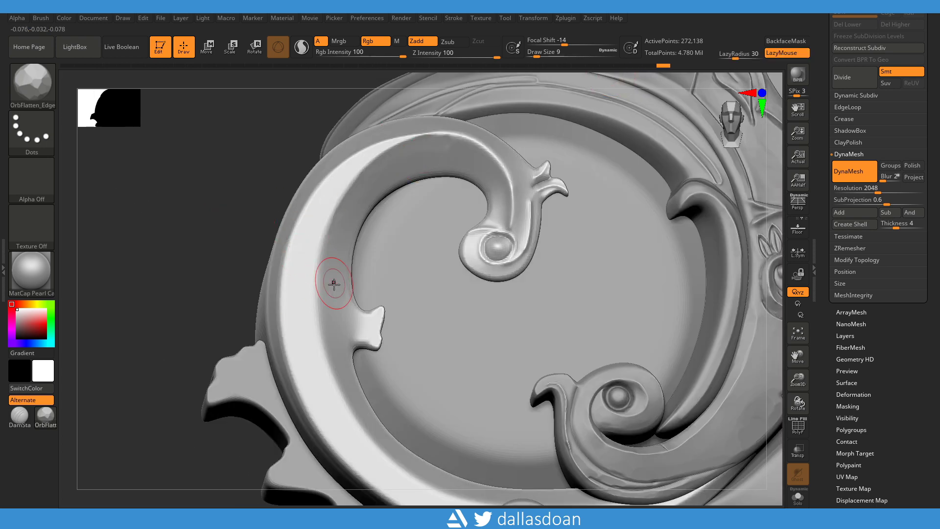
{"action": "key", "text": "ctrl+z"}
{"action": "key", "text": "ctrl+z"}
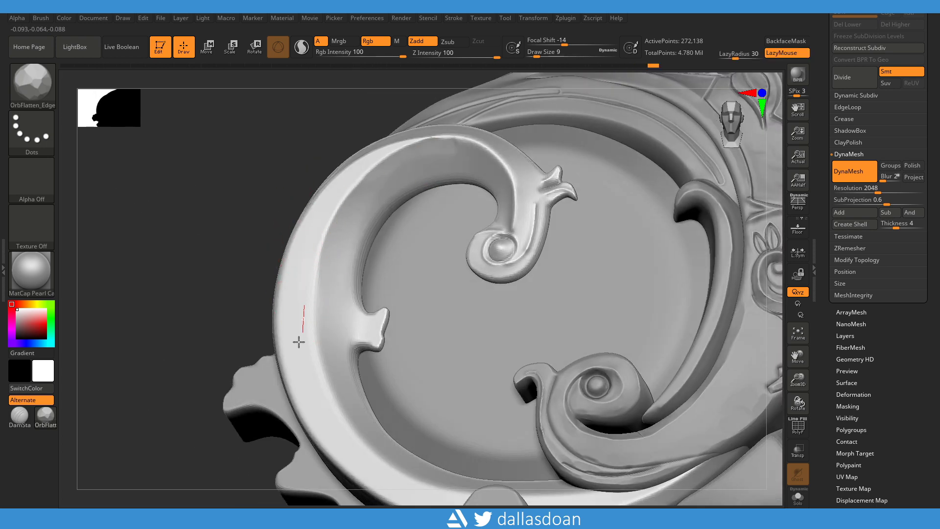
{"action": "key", "text": "ctrl+z"}
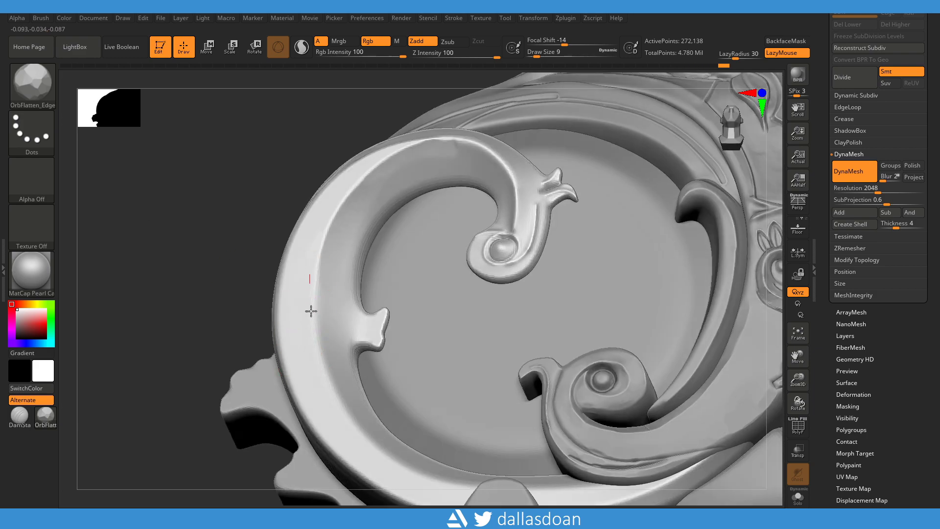
{"action": "key", "text": "ctrl+z"}
{"action": "key", "text": "ctrl+z"}
{"action": "key", "text": "ctrl+shift+z"}
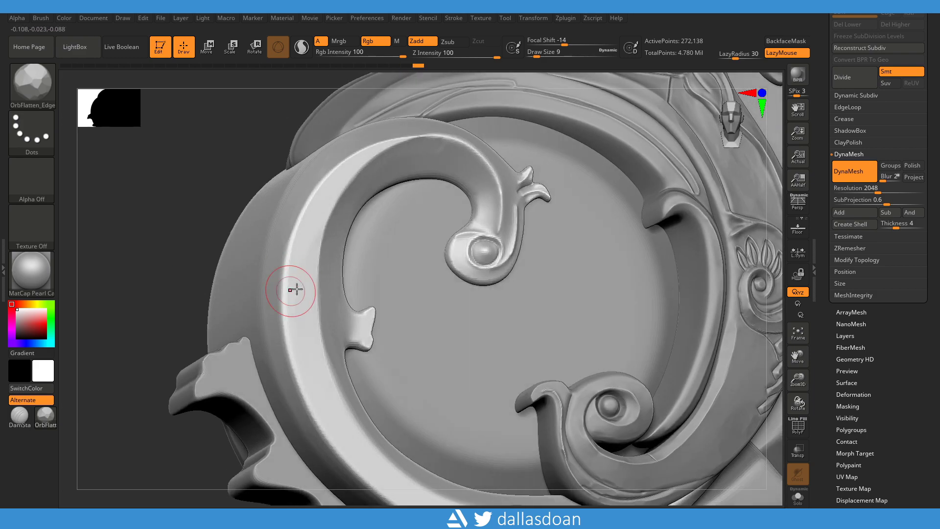
{"action": "key", "text": "ctrl+shift+z"}
- Load the Flatten brush at Z Intensity 13, Focal Shift 0, and redo forward through history
{"action": "key", "text": "ctrl+shift+z"}
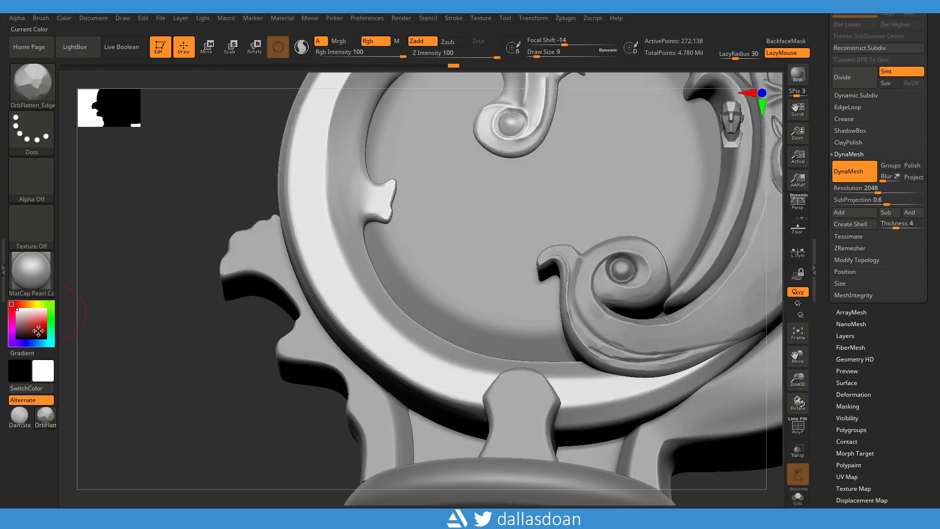
{"action": "key", "text": "b"}
{"action": "key", "text": "f"}
{"action": "key", "text": "l"}
{"action": "key", "text": "ctrl+shift+z"}
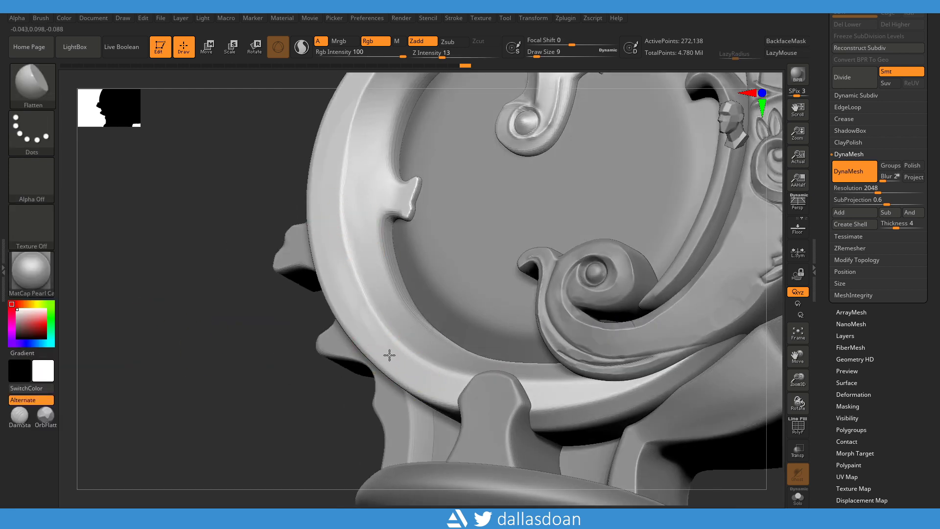
{"action": "key", "text": "ctrl+shift+z"}
{"action": "key", "text": "ctrl+shift+z"}
{"action": "mouse_move", "coordinate": [141, 442]}
{"action": "left_mouse_down"}
{"action": "mouse_move", "coordinate": [250, 281]}
{"action": "mouse_move", "coordinate": [216, 260]}
{"action": "mouse_move", "coordinate": [252, 227]}
{"action": "mouse_move", "coordinate": [491, 228]}
{"action": "left_mouse_up"}
{"action": "key", "text": "ctrl+shift+z"}
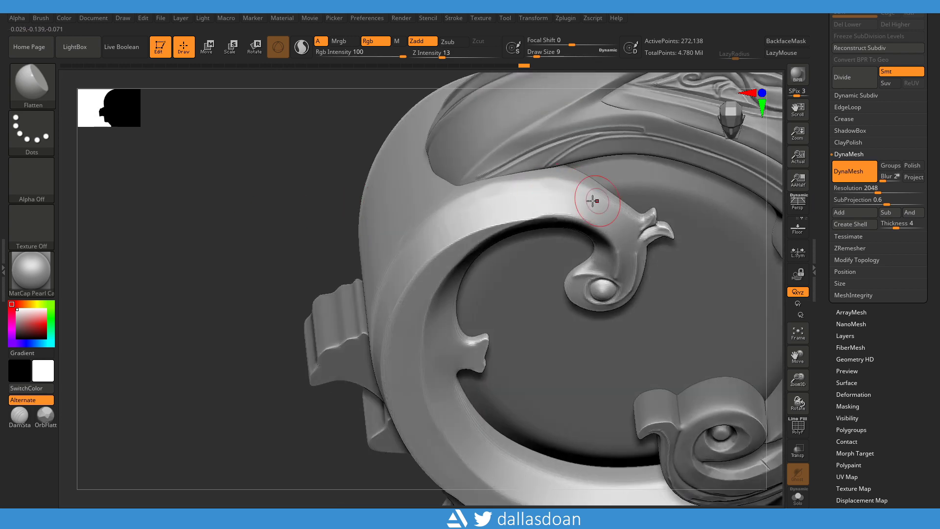
{"action": "key", "text": "ctrl+shift+z"}
{"action": "key", "text": "ctrl+shift+z"}
{"action": "key", "text": "ctrl+shift+z"}
{"action": "key", "text": "ctrl+shift+z"}
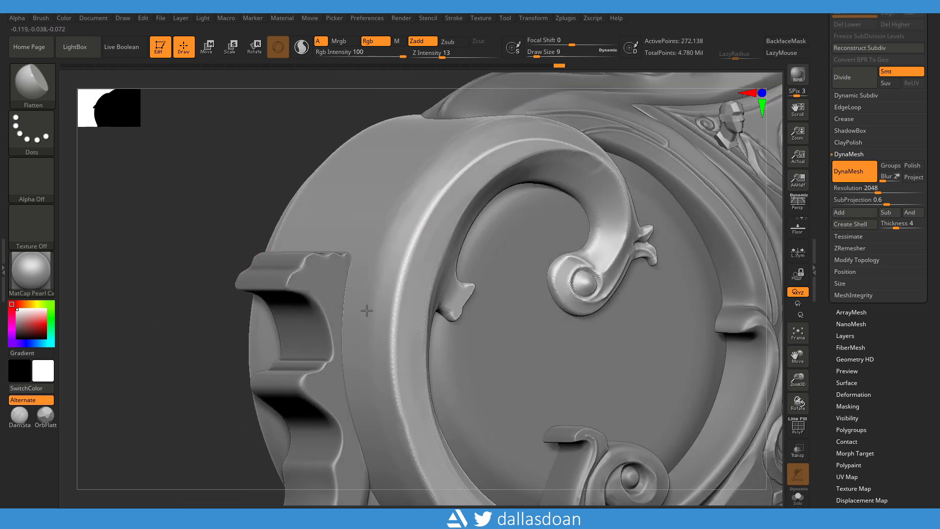
{"action": "key", "text": "ctrl+shift+z"}
{"action": "key", "text": "ctrl+shift+z"}
{"action": "key", "text": "ctrl+shift+z"}
{"action": "key", "text": "ctrl+shift+z"}
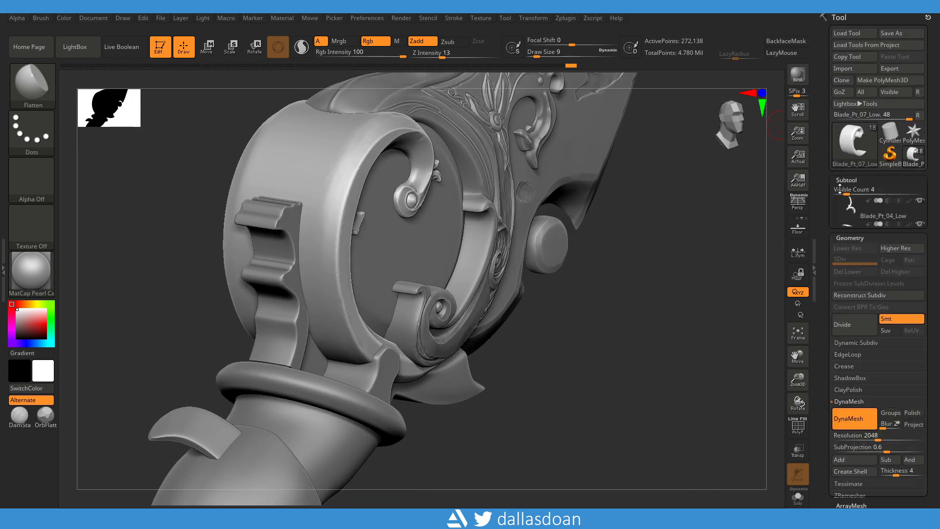
- Turn on Floor and apply Mirror And Weld to the C-scroll piece
{"action": "left_click", "coordinate": [797, 226]}
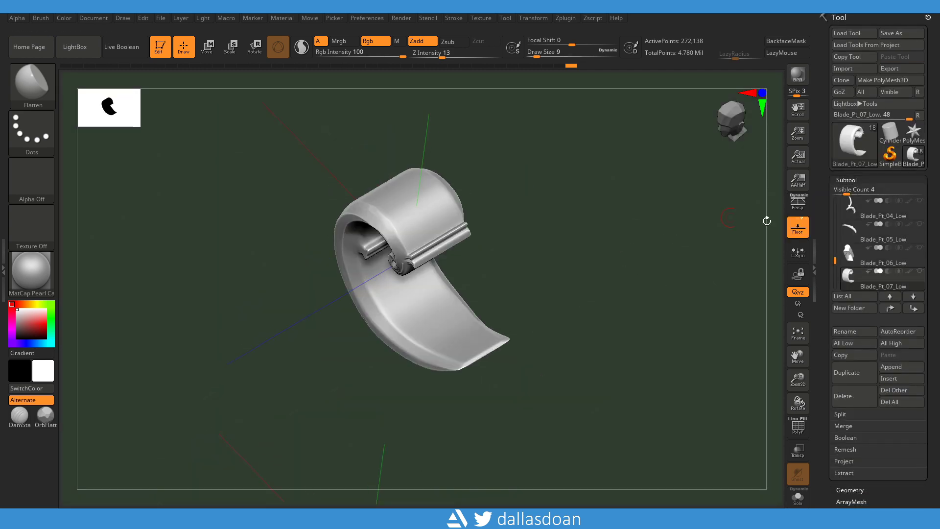
{"action": "left_click", "coordinate": [845, 179]}
{"action": "left_click", "coordinate": [858, 342]}
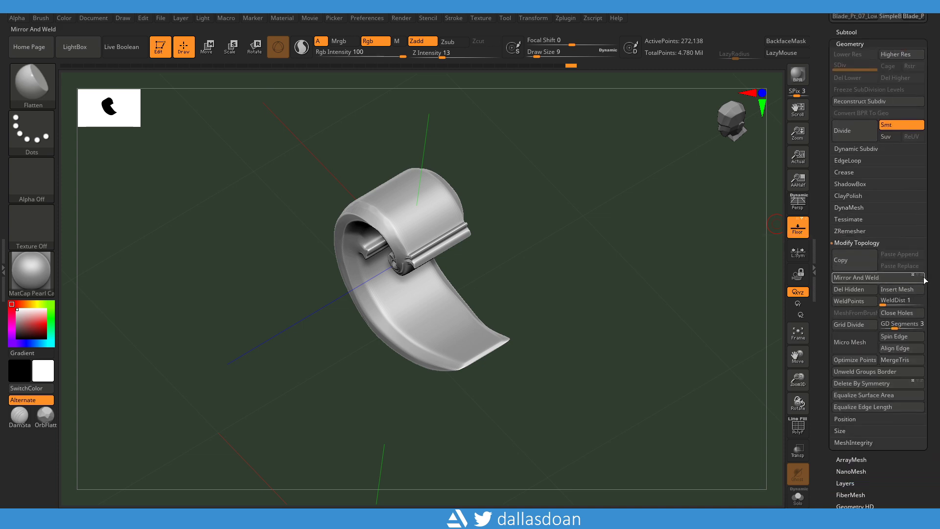
{"action": "mouse_move", "coordinate": [749, 245]}
{"action": "left_mouse_down"}
{"action": "mouse_move", "coordinate": [586, 259]}
{"action": "mouse_move", "coordinate": [660, 262]}
{"action": "left_mouse_up"}
{"action": "left_click", "coordinate": [850, 44]}
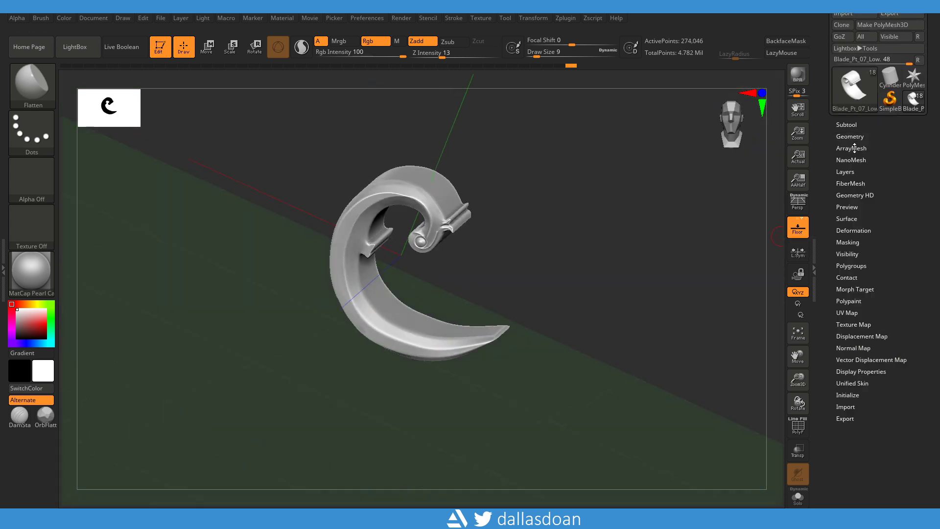
- Collapse the Array settings, reopen the Subtool list and zoom back onto the ornament
{"action": "left_click", "coordinate": [851, 148]}
{"action": "left_click", "coordinate": [851, 147]}
{"action": "mouse_move", "coordinate": [636, 254]}
{"action": "left_mouse_down"}
{"action": "mouse_move", "coordinate": [621, 212]}
{"action": "mouse_move", "coordinate": [591, 186]}
{"action": "left_mouse_up"}
{"action": "left_click", "coordinate": [846, 126]}
{"action": "left_click", "coordinate": [846, 126]}
{"action": "left_click_drag", "start_coordinate": [490, 220], "coordinate": [294, 200], "text": "alt"}
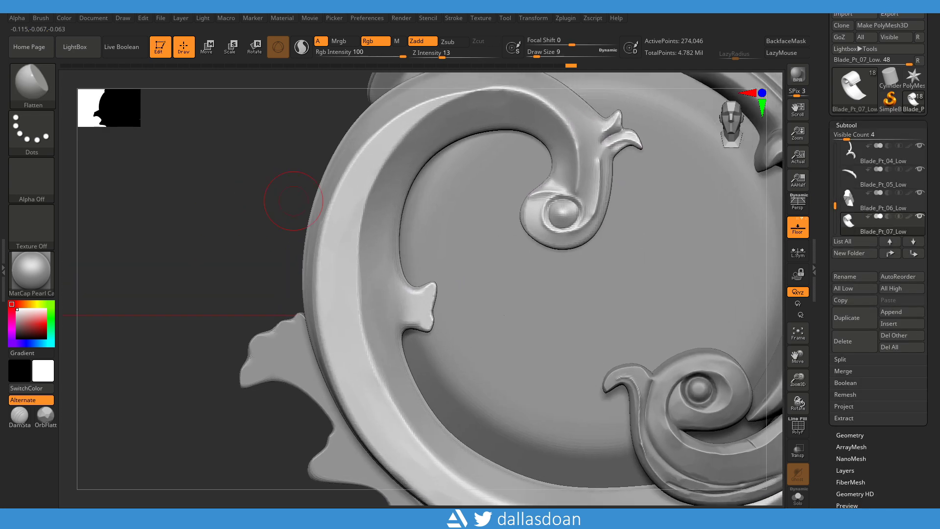
- Select DamStandard and dock the Brush palette into the side tray
{"action": "left_click_drag", "start_coordinate": [293, 200], "coordinate": [172, 204]}
{"action": "mouse_move", "coordinate": [481, 180]}
{"action": "left_mouse_down"}
{"action": "mouse_move", "coordinate": [253, 230]}
{"action": "mouse_move", "coordinate": [191, 229]}
{"action": "mouse_move", "coordinate": [216, 216]}
{"action": "mouse_move", "coordinate": [311, 230]}
{"action": "mouse_move", "coordinate": [356, 256]}
{"action": "mouse_move", "coordinate": [276, 209]}
{"action": "mouse_move", "coordinate": [257, 231]}
{"action": "left_mouse_up"}
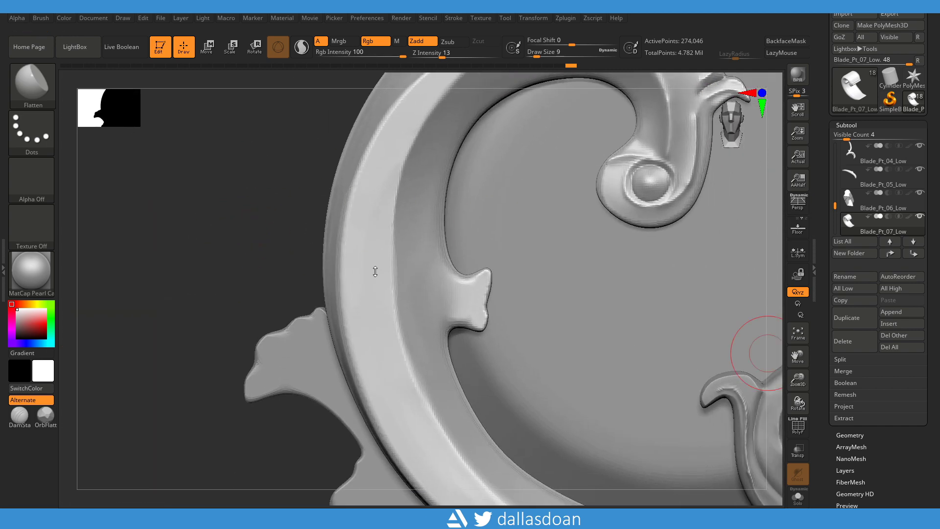
{"action": "left_click", "coordinate": [19, 414]}
{"action": "left_click_drag", "start_coordinate": [131, 191], "coordinate": [161, 186]}
{"action": "left_click", "coordinate": [41, 17]}
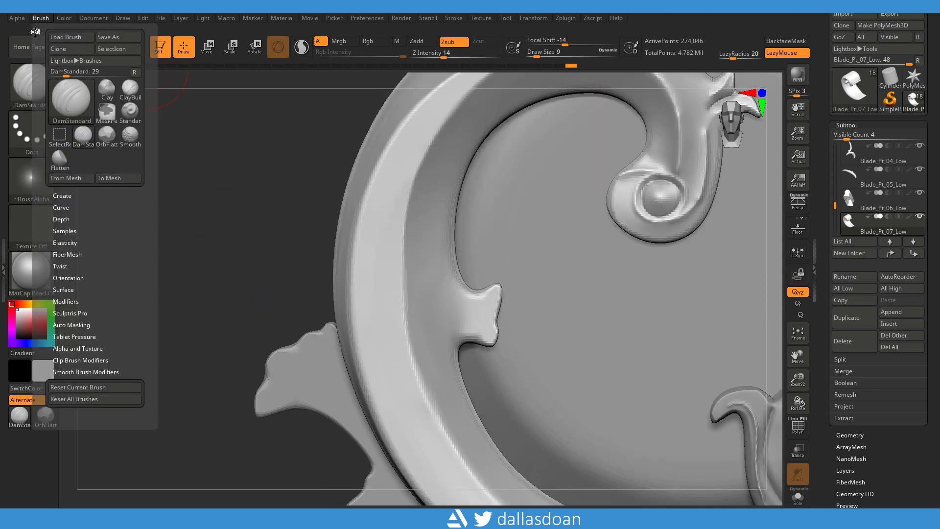
{"action": "left_click_drag", "start_coordinate": [30, 17], "coordinate": [871, 17]}
- Use Preferences > Config > Store Config to save the interface as the startup configuration
{"action": "left_click", "coordinate": [489, 18]}
{"action": "left_click_drag", "start_coordinate": [843, 156], "coordinate": [136, 467], "text": "ctrl+alt"}
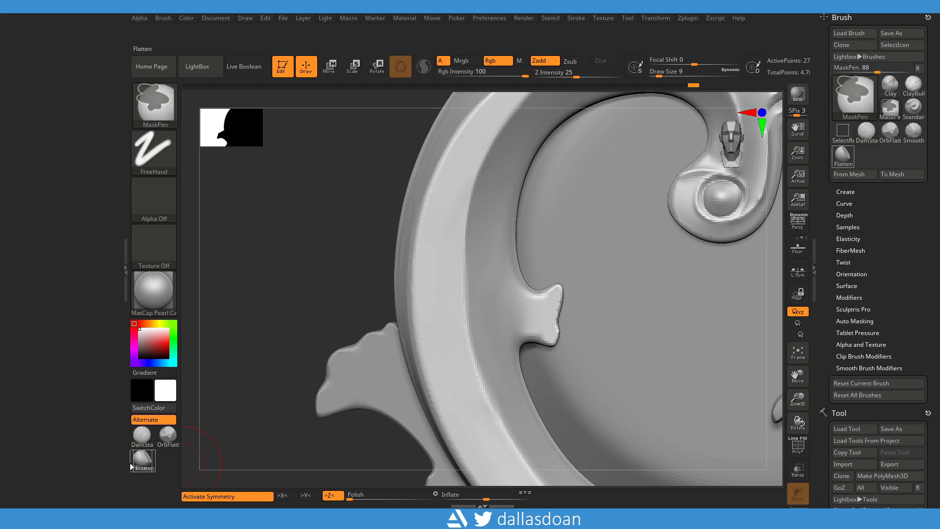
{"action": "left_click", "coordinate": [489, 18]}
{"action": "left_click", "coordinate": [534, 88]}
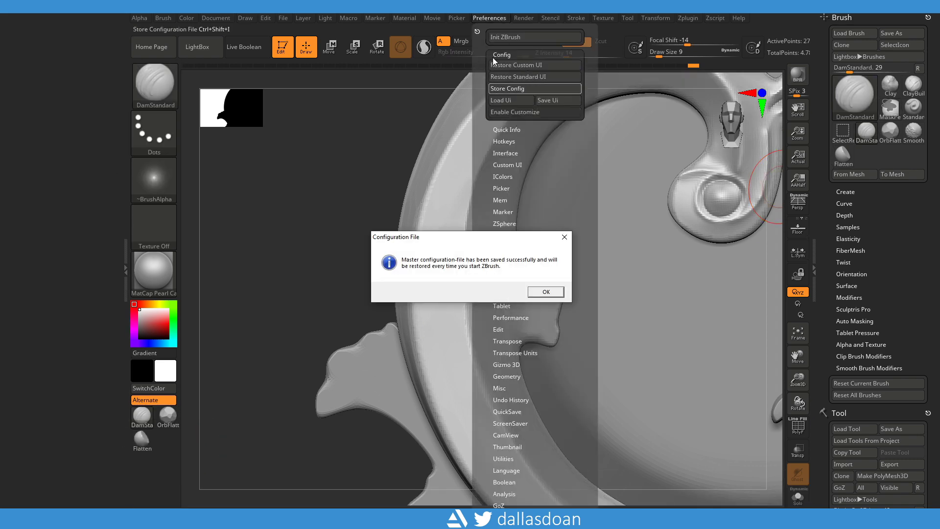
{"action": "key", "text": "Return"}
{"action": "left_click", "coordinate": [126, 271]}
{"action": "mouse_move", "coordinate": [124, 270]}
{"action": "left_mouse_down"}
{"action": "mouse_move", "coordinate": [199, 258]}
{"action": "mouse_move", "coordinate": [258, 267]}
{"action": "mouse_move", "coordinate": [206, 237]}
{"action": "mouse_move", "coordinate": [206, 250]}
{"action": "mouse_move", "coordinate": [207, 202]}
{"action": "left_mouse_up"}
{"action": "key", "text": "space"}
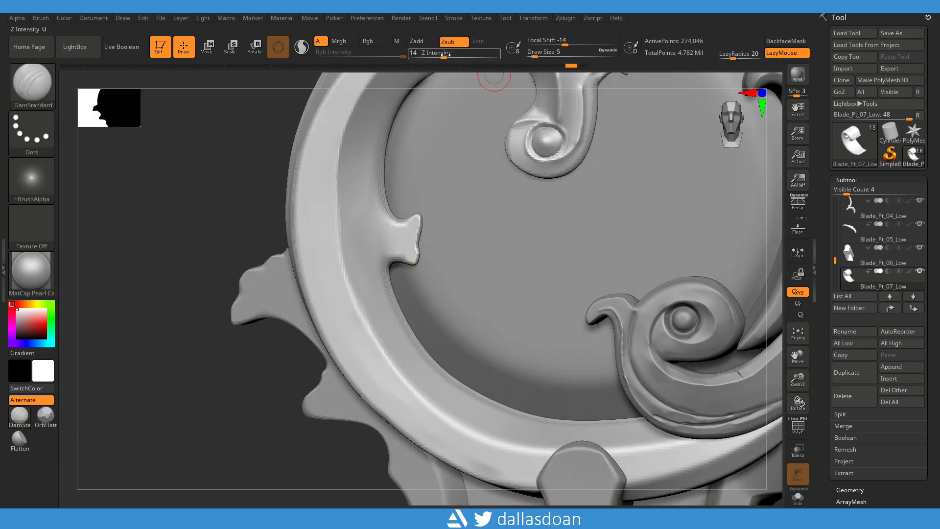
- Set Z Intensity 33 and brush size 3, then carve a crease into the inner-rim notch
{"action": "left_click_drag", "start_coordinate": [445, 55], "coordinate": [460, 55]}
{"action": "left_click_drag", "start_coordinate": [205, 235], "coordinate": [218, 230]}
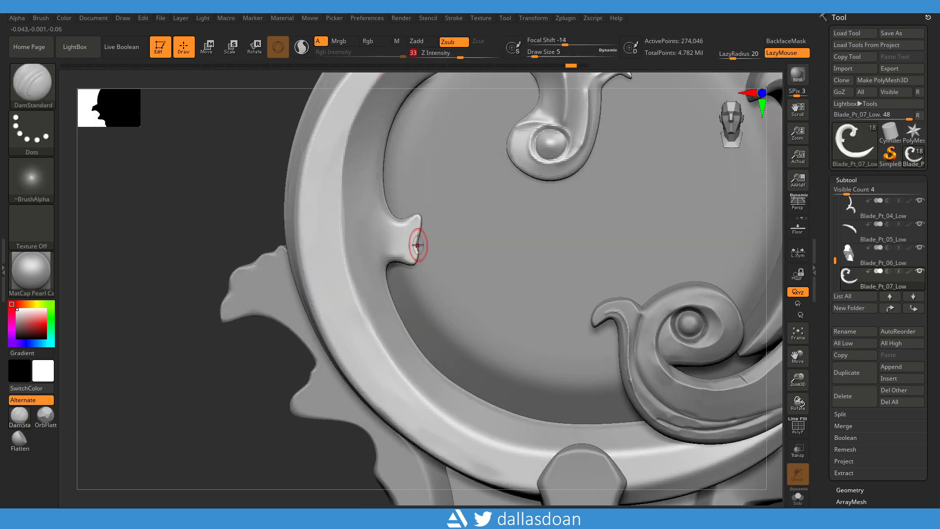
{"action": "left_click", "coordinate": [544, 52]}
{"action": "type", "text": "3"}
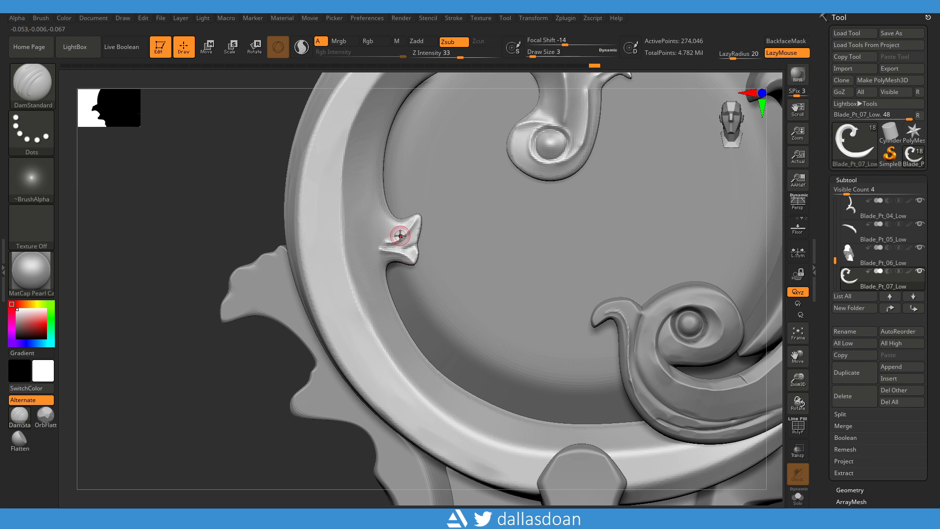
{"action": "left_click_drag", "start_coordinate": [377, 255], "coordinate": [412, 253]}
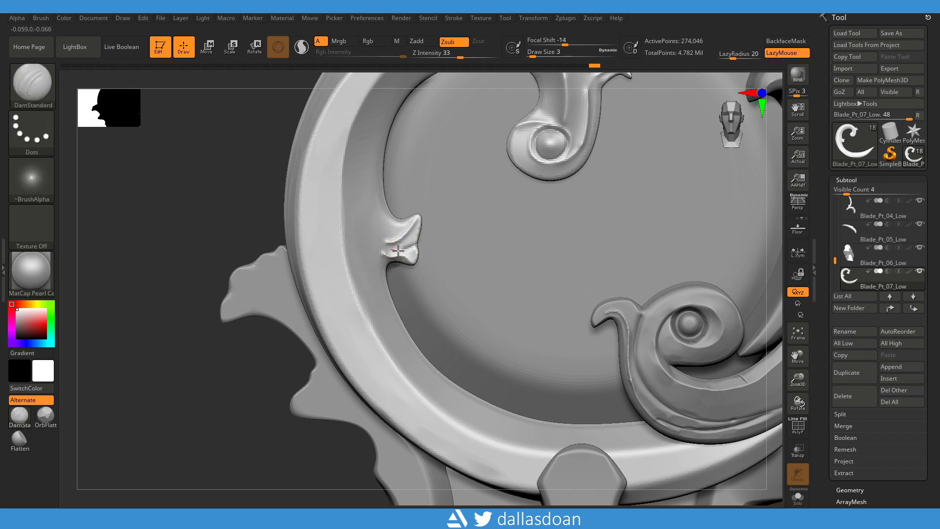
- Smooth and reshape the notch's lower lip and upper tip into a curled leaf
{"action": "left_click_drag", "start_coordinate": [426, 262], "coordinate": [329, 220], "text": "shift"}
{"action": "key", "text": "space"}
{"action": "left_click_drag", "start_coordinate": [401, 215], "coordinate": [412, 218]}
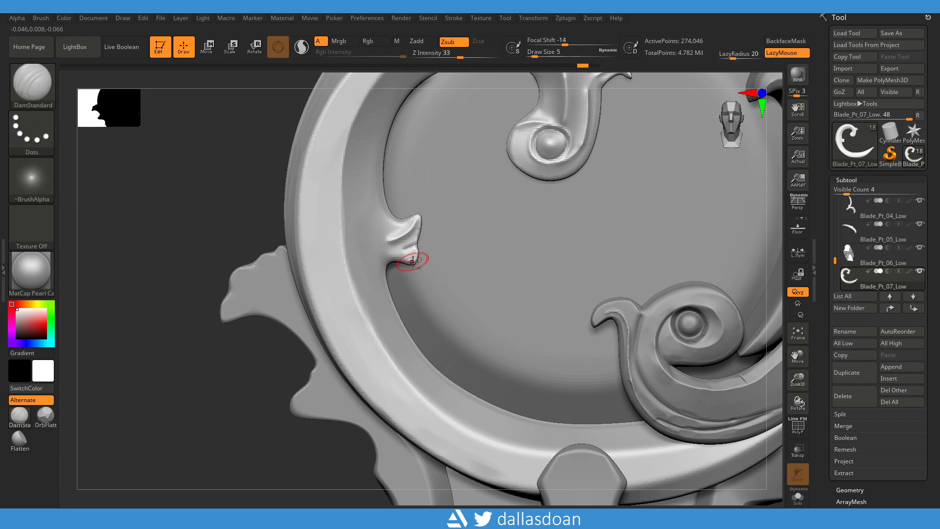
{"action": "left_click_drag", "start_coordinate": [404, 249], "coordinate": [412, 264]}
{"action": "left_click_drag", "start_coordinate": [733, 58], "coordinate": [728, 57]}
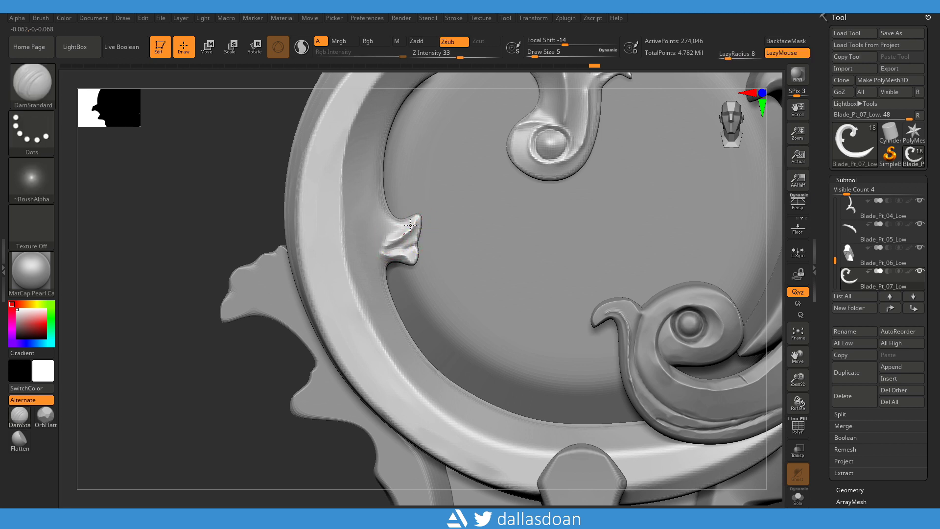
{"action": "left_click_drag", "start_coordinate": [445, 245], "coordinate": [409, 230], "text": "shift"}
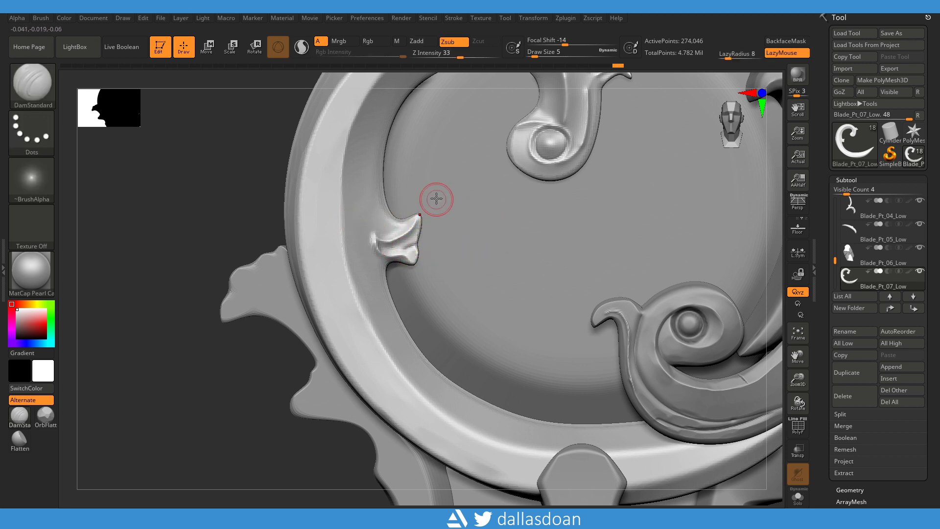
{"action": "left_click_drag", "start_coordinate": [373, 216], "coordinate": [417, 224]}
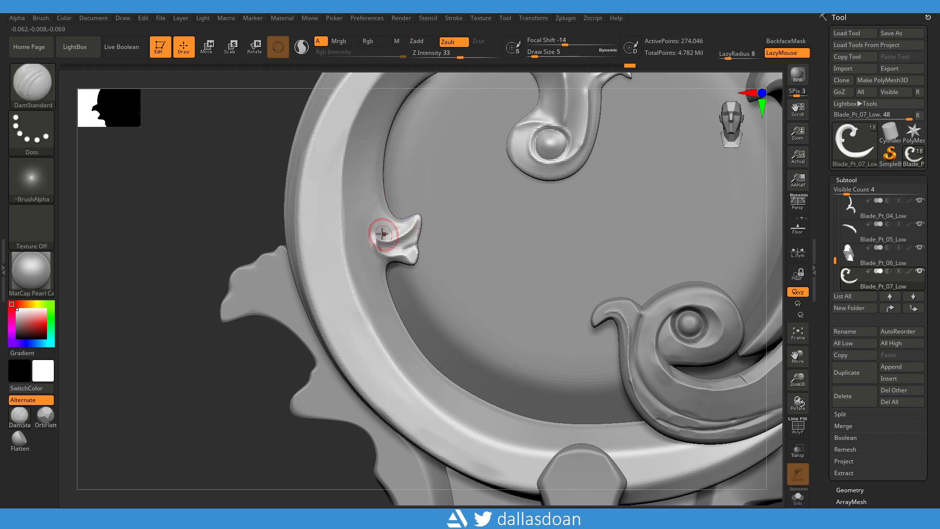
{"action": "left_click_drag", "start_coordinate": [403, 230], "coordinate": [421, 214], "text": "shift"}
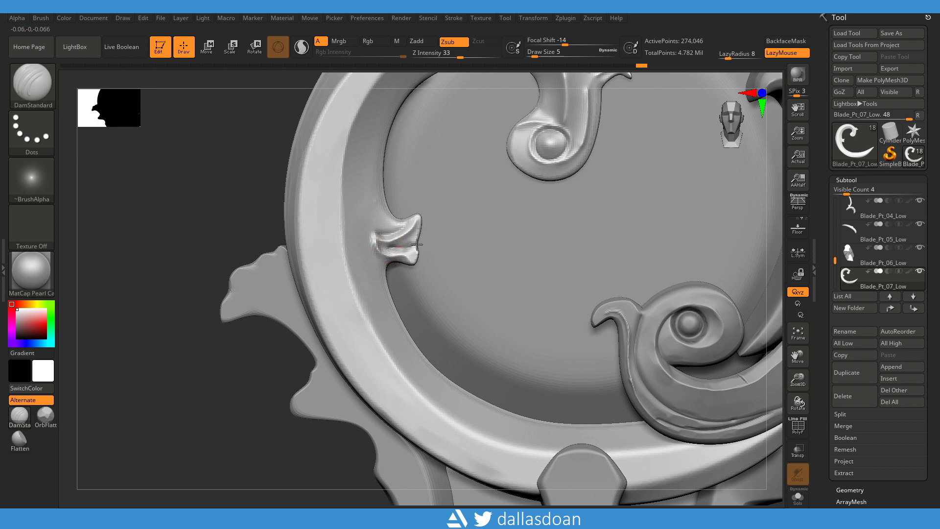
- Frame the whole dagger, zoom back to the notch and soften the crease above it
{"action": "key", "text": "f"}
{"action": "mouse_move", "coordinate": [263, 210]}
{"action": "left_mouse_down"}
{"action": "mouse_move", "coordinate": [238, 222]}
{"action": "mouse_move", "coordinate": [414, 224]}
{"action": "left_mouse_up"}
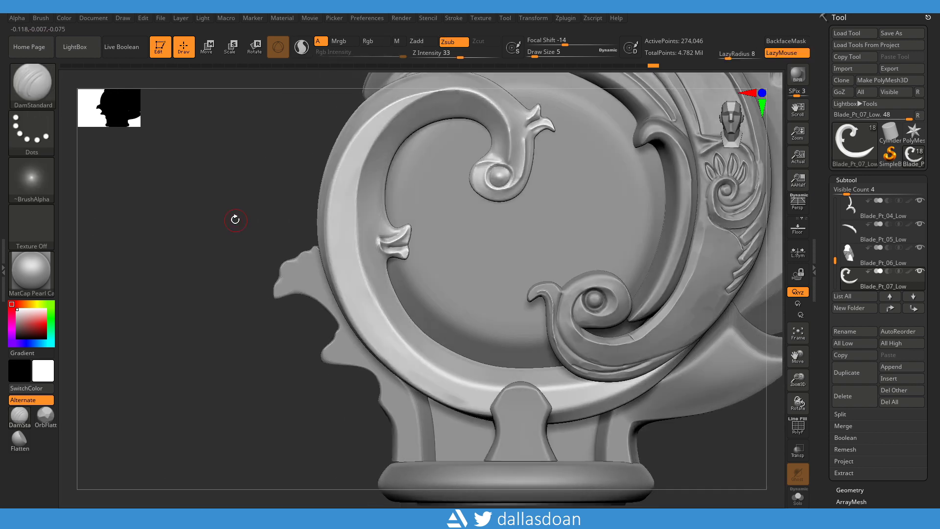
{"action": "left_click_drag", "start_coordinate": [235, 219], "coordinate": [412, 231], "text": "alt"}
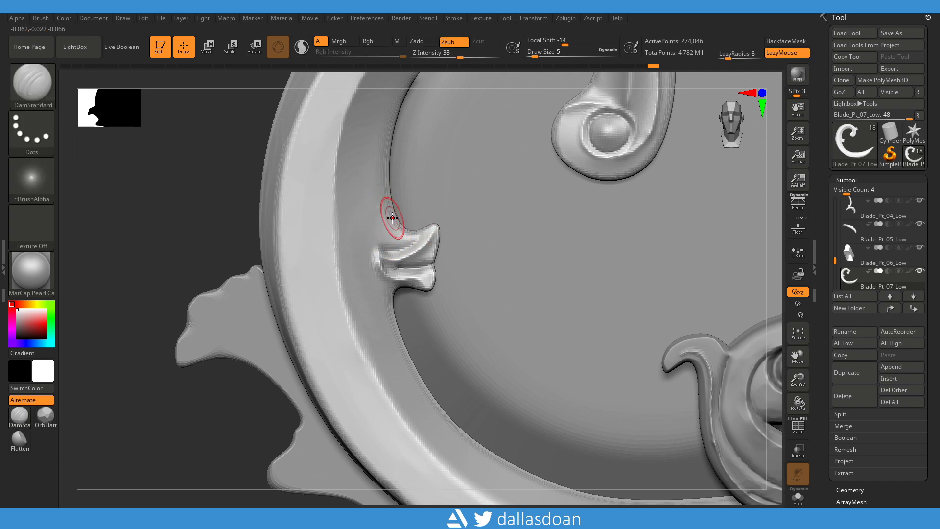
{"action": "left_click_drag", "start_coordinate": [387, 178], "coordinate": [408, 237], "text": "shift"}
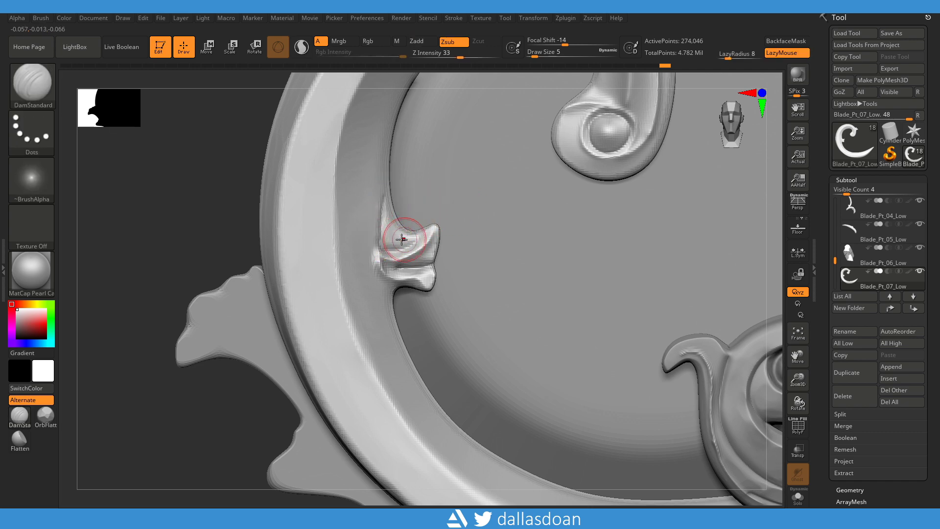
{"action": "mouse_move", "coordinate": [252, 230]}
{"action": "left_mouse_down", "text": "alt"}
{"action": "mouse_move", "coordinate": [210, 210]}
{"action": "mouse_move", "coordinate": [288, 252]}
{"action": "mouse_move", "coordinate": [389, 284]}
{"action": "mouse_move", "coordinate": [224, 212]}
{"action": "mouse_move", "coordinate": [315, 311]}
{"action": "mouse_move", "coordinate": [401, 265]}
{"action": "left_mouse_up", "text": "alt"}
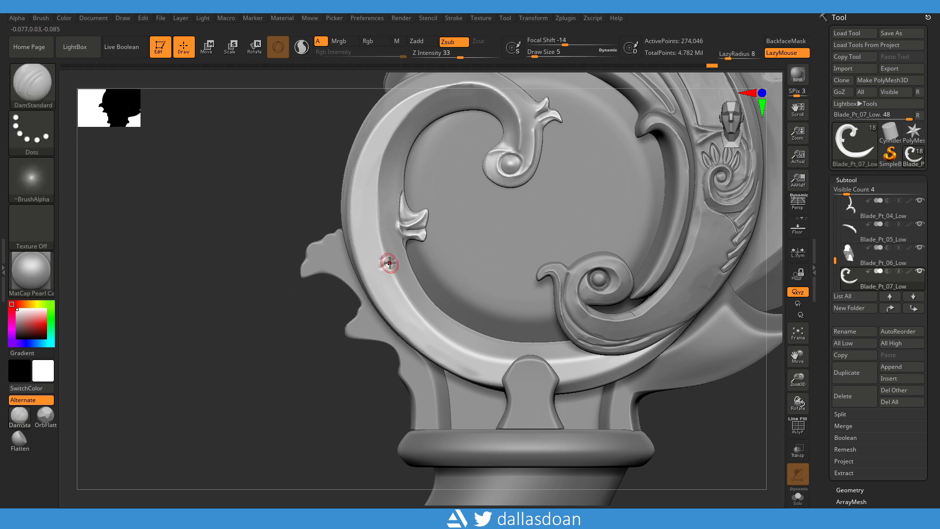
- Carve a short slash into the ring band, then close in on the ring scroll
{"action": "left_click_drag", "start_coordinate": [386, 265], "coordinate": [375, 271]}
{"action": "left_click_drag", "start_coordinate": [247, 242], "coordinate": [245, 219]}
{"action": "left_click_drag", "start_coordinate": [330, 208], "coordinate": [382, 252]}
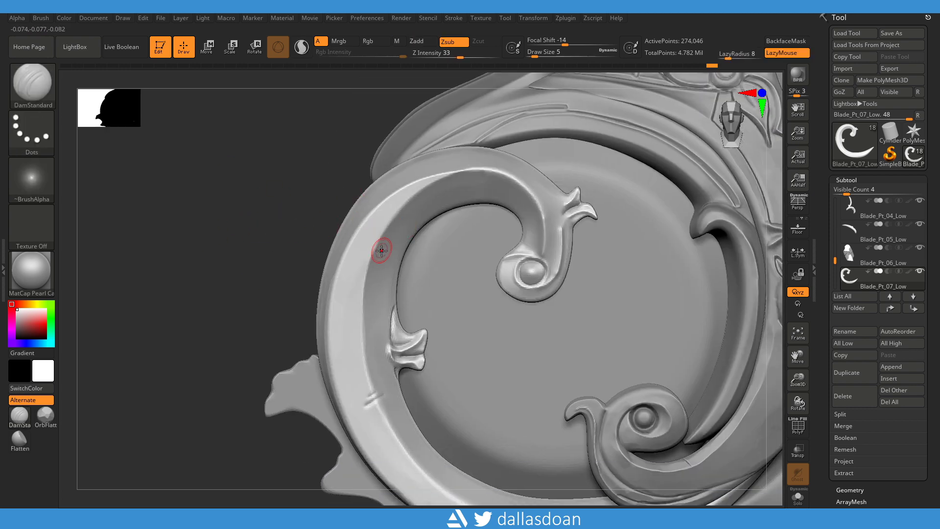
- Switch to ClayBuildup at Draw Size 3, then to the Flatten brush
{"action": "key", "text": "b"}
{"action": "key", "text": "c"}
{"action": "key", "text": "b"}
{"action": "key", "text": "space"}
{"action": "left_click_drag", "start_coordinate": [375, 260], "coordinate": [363, 260]}
{"action": "key", "text": "b"}
{"action": "key", "text": "f"}
{"action": "key", "text": "l"}
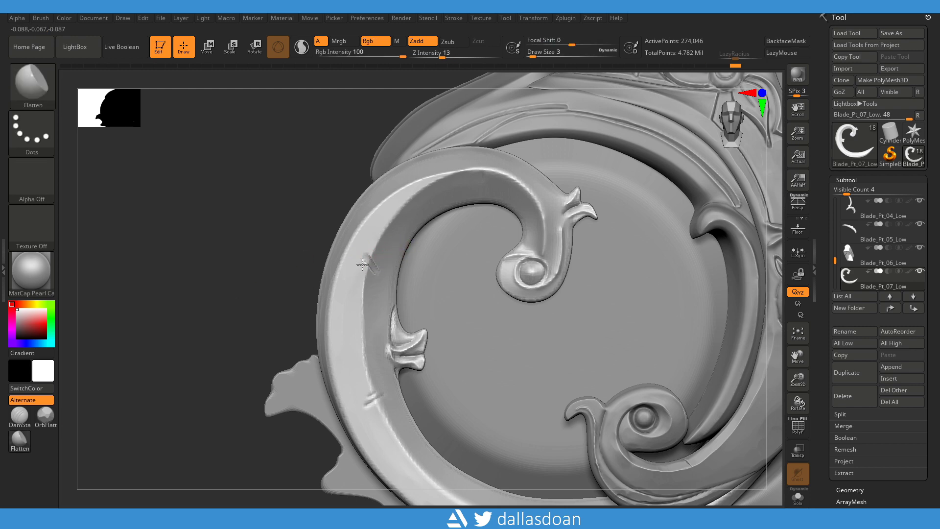
- Lay ClayBuildup strokes on the lower ring, undoing the stray one
{"action": "left_click_drag", "start_coordinate": [372, 271], "coordinate": [374, 262]}
{"action": "mouse_move", "coordinate": [341, 301]}
{"action": "left_mouse_down", "text": "alt"}
{"action": "mouse_move", "coordinate": [237, 216]}
{"action": "mouse_move", "coordinate": [286, 329]}
{"action": "mouse_move", "coordinate": [247, 310]}
{"action": "mouse_move", "coordinate": [184, 219]}
{"action": "left_mouse_up", "text": "alt"}
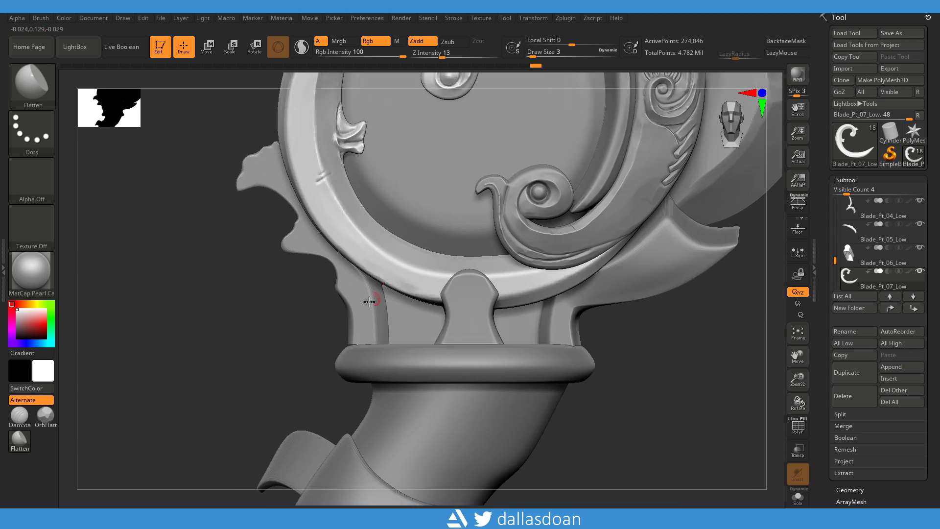
{"action": "left_click_drag", "start_coordinate": [294, 342], "coordinate": [104, 390], "text": "alt"}
{"action": "key", "text": "b"}
{"action": "key", "text": "c"}
{"action": "key", "text": "b"}
{"action": "left_click_drag", "start_coordinate": [433, 306], "coordinate": [402, 290]}
{"action": "key", "text": "ctrl+z"}
- Press a dent into the lower ring band with a round alpha at size 6
{"action": "left_click", "coordinate": [31, 178]}
{"action": "left_click", "coordinate": [97, 244]}
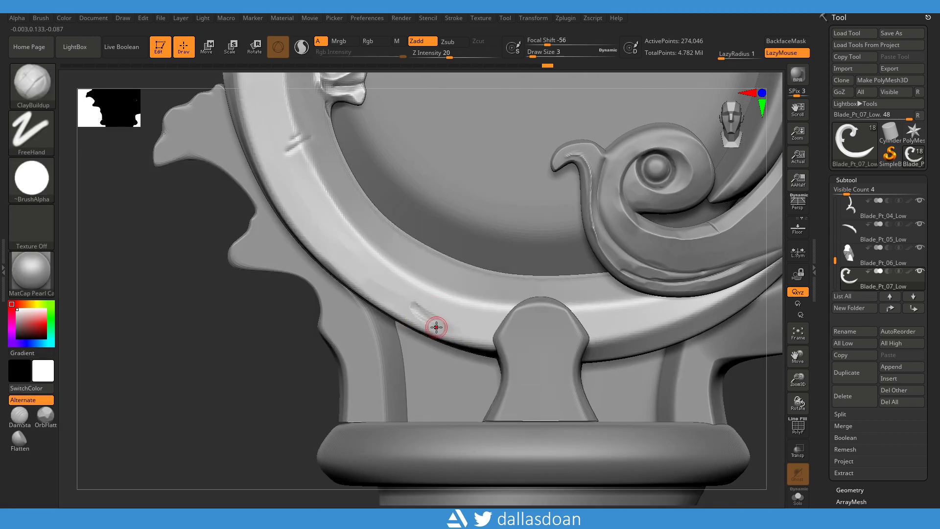
{"action": "right_click", "coordinate": [437, 327]}
{"action": "mouse_move", "coordinate": [431, 298]}
{"action": "left_mouse_down"}
{"action": "mouse_move", "coordinate": [443, 298]}
{"action": "mouse_move", "coordinate": [456, 319]}
{"action": "mouse_move", "coordinate": [489, 321]}
{"action": "left_mouse_up"}
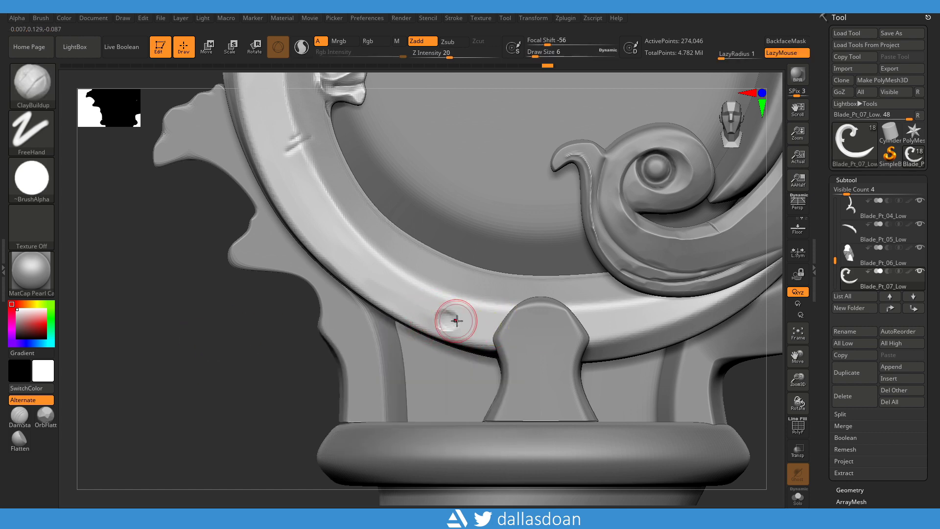
{"action": "mouse_move", "coordinate": [228, 331]}
{"action": "left_mouse_down"}
{"action": "mouse_move", "coordinate": [207, 341]}
{"action": "mouse_move", "coordinate": [296, 373]}
{"action": "mouse_move", "coordinate": [393, 328]}
{"action": "left_mouse_up"}
- Switch back to Flatten, turn the ring ornament, and enlarge the brush to 13
{"action": "left_click", "coordinate": [19, 437]}
{"action": "left_click_drag", "start_coordinate": [293, 299], "coordinate": [269, 313]}
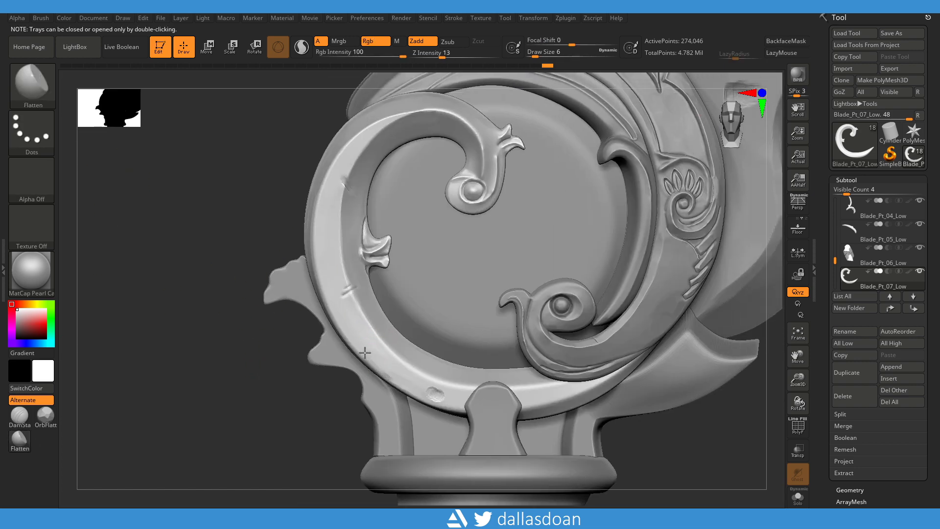
{"action": "left_click_drag", "start_coordinate": [304, 434], "coordinate": [387, 333]}
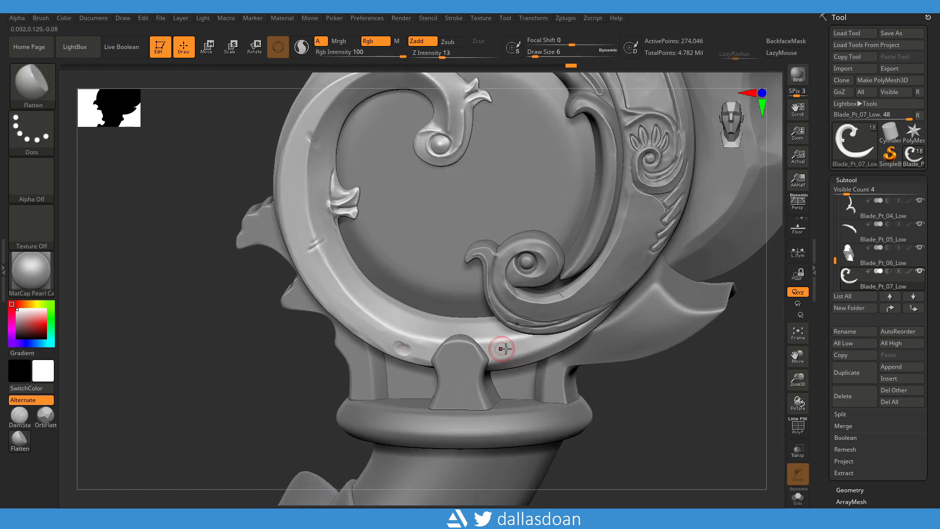
{"action": "left_click_drag", "start_coordinate": [363, 371], "coordinate": [533, 358]}
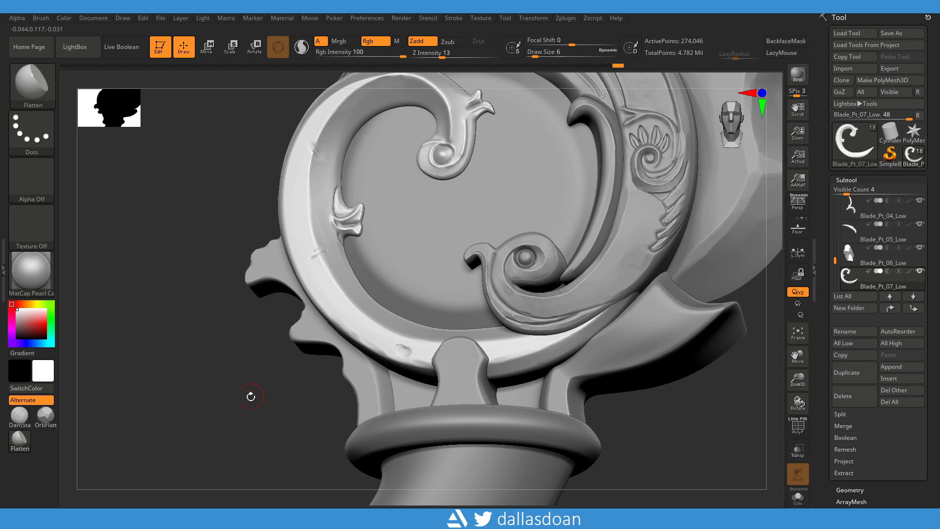
{"action": "left_click_drag", "start_coordinate": [308, 383], "coordinate": [376, 364]}
{"action": "key", "text": "s"}
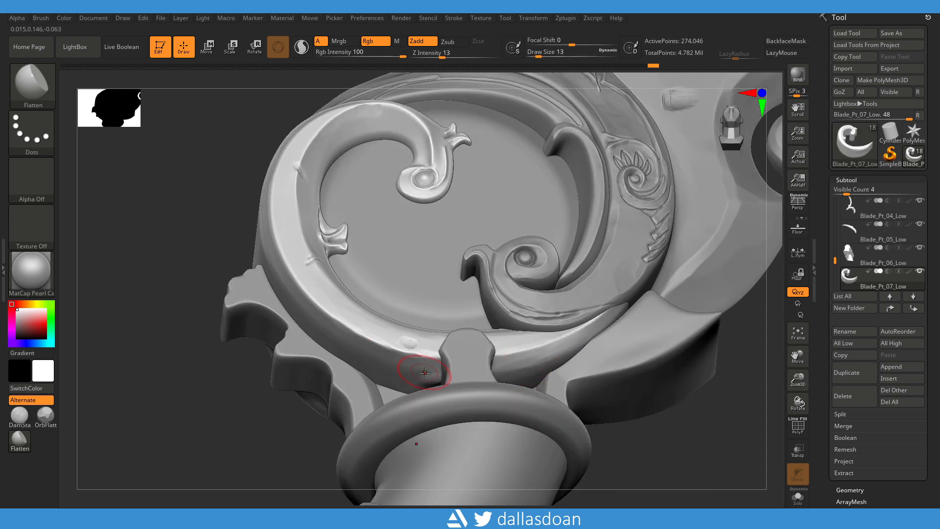
- Orbit around the ring ornament to inspect both faces, then fit the whole blade in view
{"action": "left_click_drag", "start_coordinate": [240, 381], "coordinate": [423, 205]}
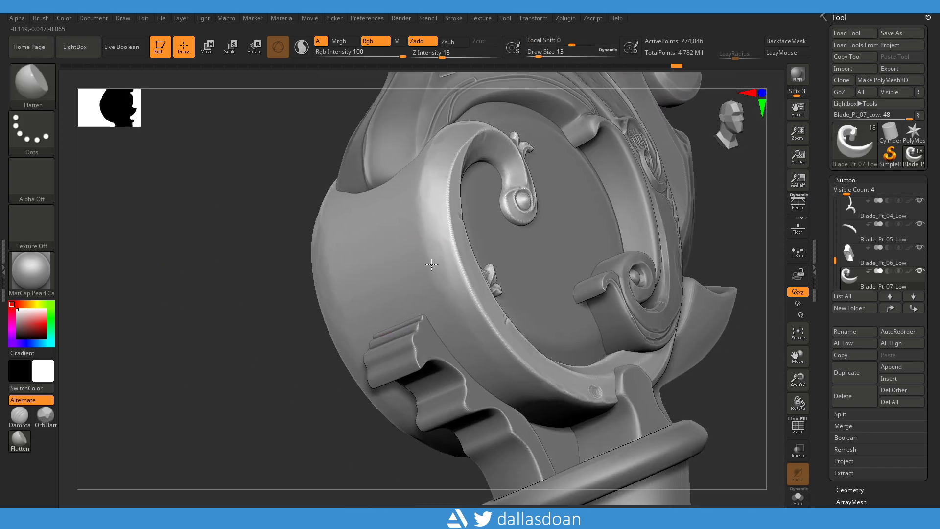
{"action": "left_click_drag", "start_coordinate": [206, 310], "coordinate": [436, 210]}
{"action": "mouse_move", "coordinate": [256, 319]}
{"action": "left_mouse_down"}
{"action": "mouse_move", "coordinate": [541, 371]}
{"action": "mouse_move", "coordinate": [392, 351]}
{"action": "mouse_move", "coordinate": [297, 369]}
{"action": "mouse_move", "coordinate": [497, 340]}
{"action": "left_mouse_up"}
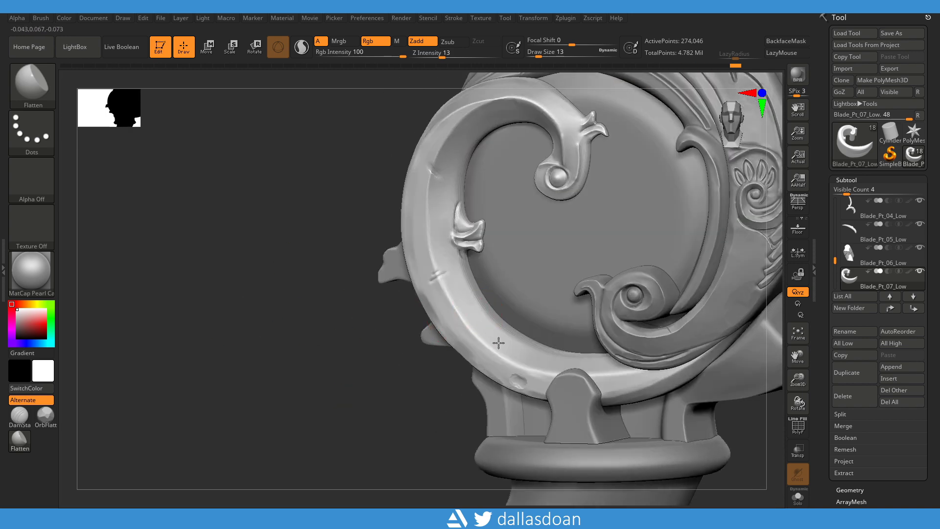
{"action": "mouse_move", "coordinate": [431, 362]}
{"action": "left_mouse_down"}
{"action": "mouse_move", "coordinate": [326, 409]}
{"action": "mouse_move", "coordinate": [473, 214]}
{"action": "left_mouse_up"}
{"action": "left_click_drag", "start_coordinate": [331, 411], "coordinate": [426, 342]}
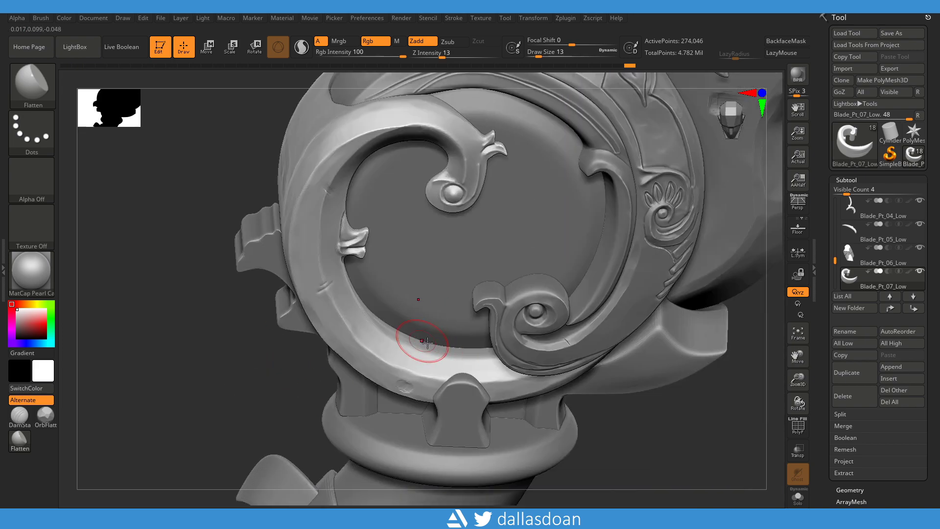
{"action": "mouse_move", "coordinate": [512, 351]}
{"action": "left_mouse_down"}
{"action": "mouse_move", "coordinate": [627, 359]}
{"action": "mouse_move", "coordinate": [641, 229]}
{"action": "mouse_move", "coordinate": [682, 273]}
{"action": "mouse_move", "coordinate": [667, 322]}
{"action": "mouse_move", "coordinate": [432, 283]}
{"action": "mouse_move", "coordinate": [612, 279]}
{"action": "mouse_move", "coordinate": [661, 323]}
{"action": "mouse_move", "coordinate": [656, 339]}
{"action": "mouse_move", "coordinate": [634, 274]}
{"action": "left_mouse_up"}
{"action": "key", "text": "f"}
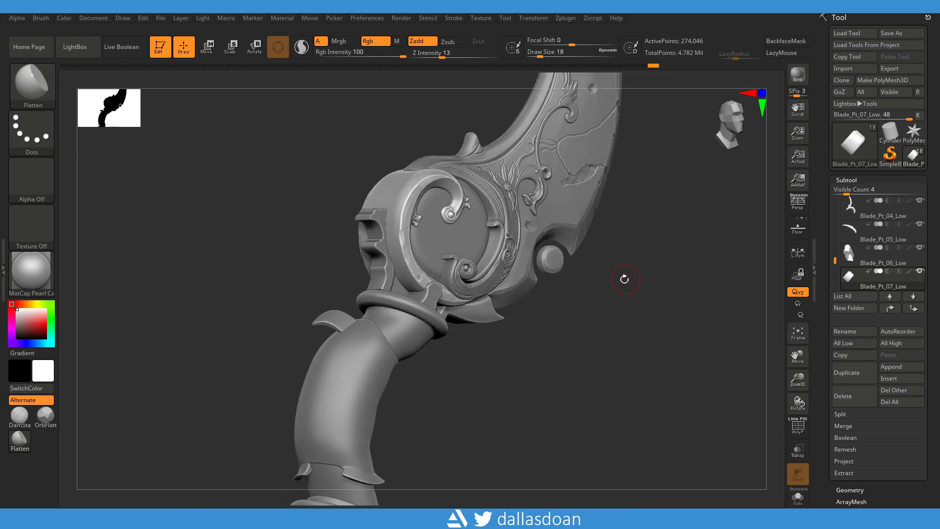
{"action": "mouse_move", "coordinate": [724, 320]}
{"action": "left_mouse_down"}
{"action": "mouse_move", "coordinate": [630, 332]}
{"action": "mouse_move", "coordinate": [650, 332]}
{"action": "left_mouse_up"}
- Save the dagger ZTool, replacing the existing file
{"action": "left_click", "coordinate": [901, 33]}
{"action": "left_click", "coordinate": [450, 284]}
{"action": "left_click", "coordinate": [498, 262]}
{"action": "left_click_drag", "start_coordinate": [602, 390], "coordinate": [587, 372]}
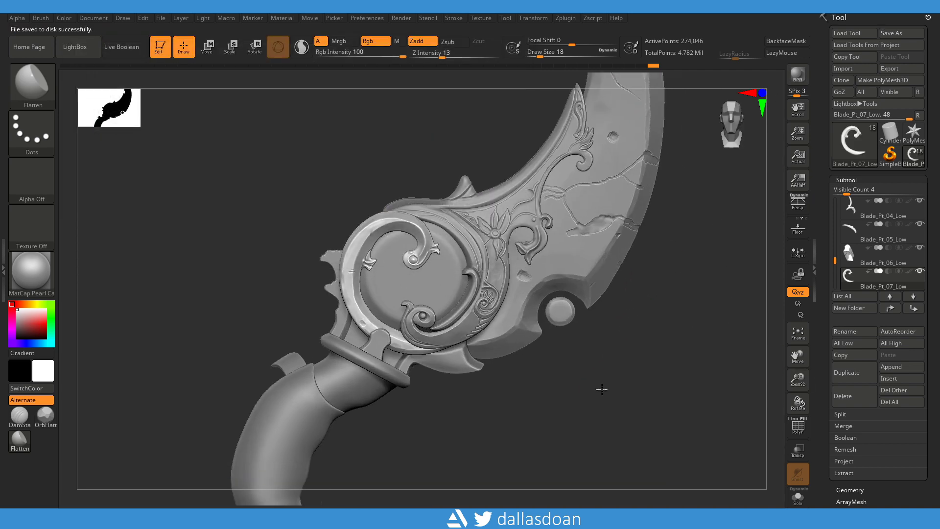
{"action": "left_click_drag", "start_coordinate": [540, 235], "coordinate": [441, 205], "text": "alt"}
- Make Orb_Low the active subtool and raise its DynaMesh resolution
{"action": "left_click", "coordinate": [382, 171], "text": "alt"}
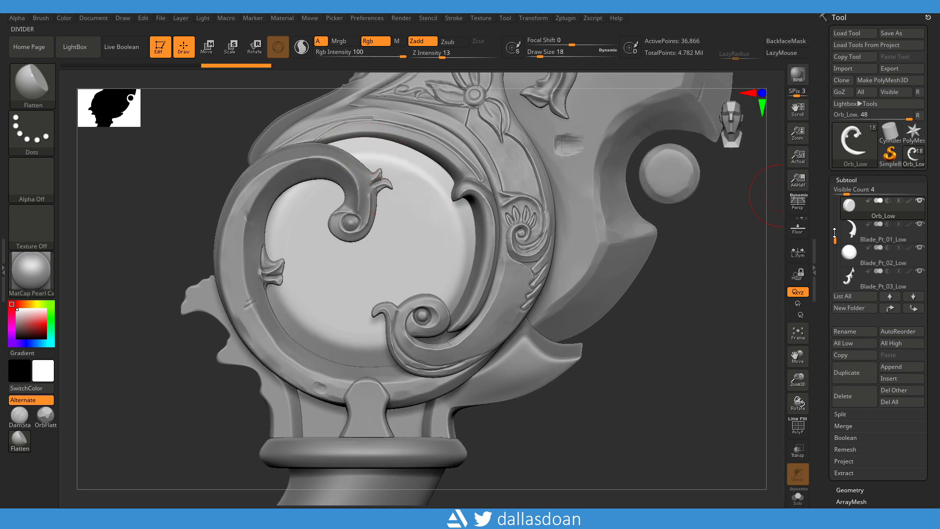
{"action": "left_click", "coordinate": [849, 490]}
{"action": "left_click", "coordinate": [849, 245]}
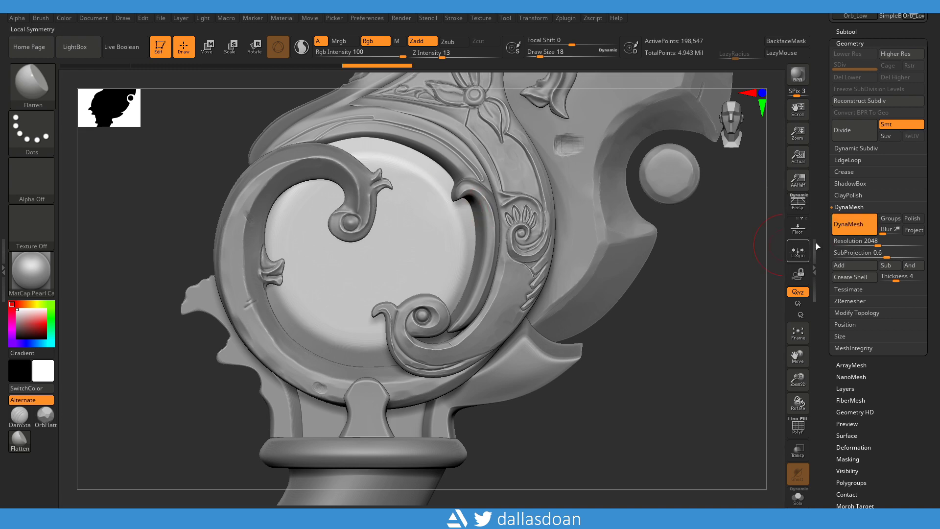
{"action": "left_click_drag", "start_coordinate": [864, 242], "coordinate": [876, 245]}
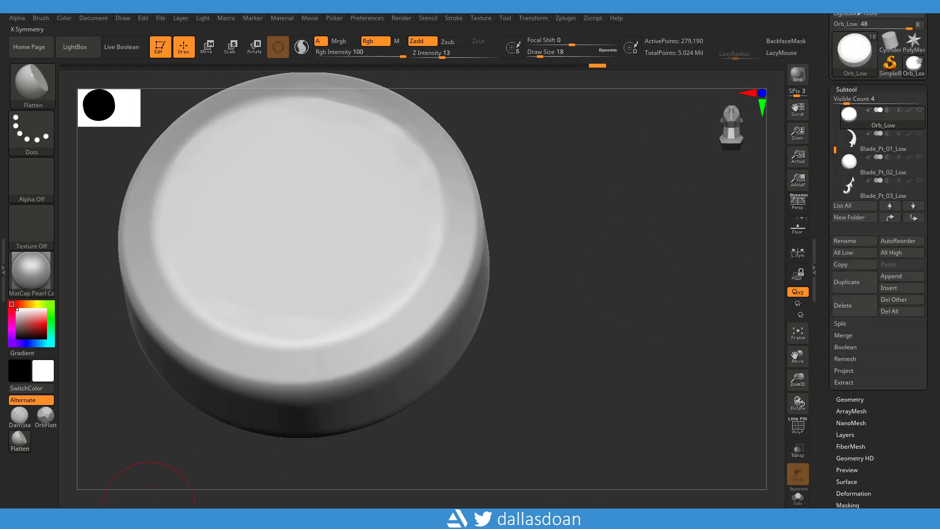
{"action": "left_click_drag", "start_coordinate": [642, 285], "coordinate": [637, 343], "text": "shift"}
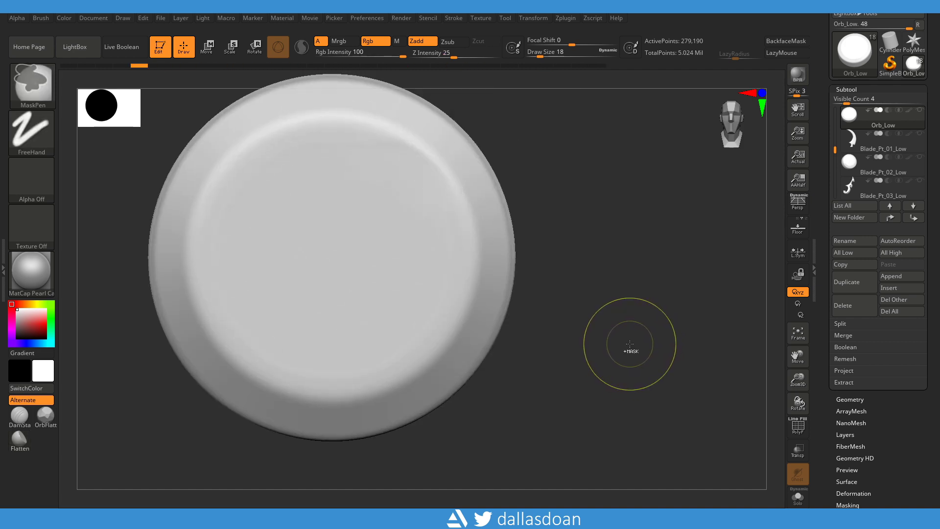
- DynaMesh the orb at resolution 2688 and orbit to inspect its face and rim
{"action": "left_click", "coordinate": [849, 399]}
{"action": "left_click_drag", "start_coordinate": [888, 301], "coordinate": [892, 300]}
{"action": "left_click", "coordinate": [854, 283]}
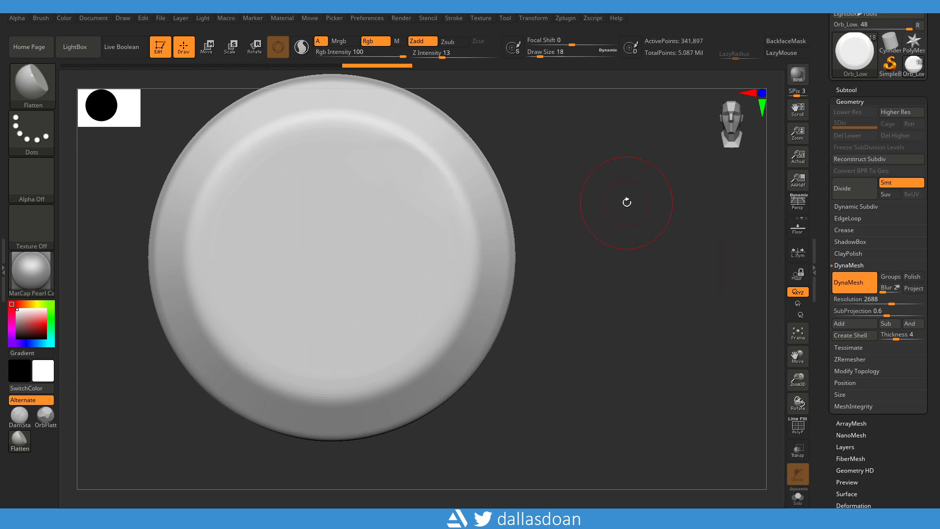
{"action": "mouse_move", "coordinate": [556, 269]}
{"action": "left_mouse_down"}
{"action": "mouse_move", "coordinate": [536, 210]}
{"action": "mouse_move", "coordinate": [380, 136]}
{"action": "left_mouse_up"}
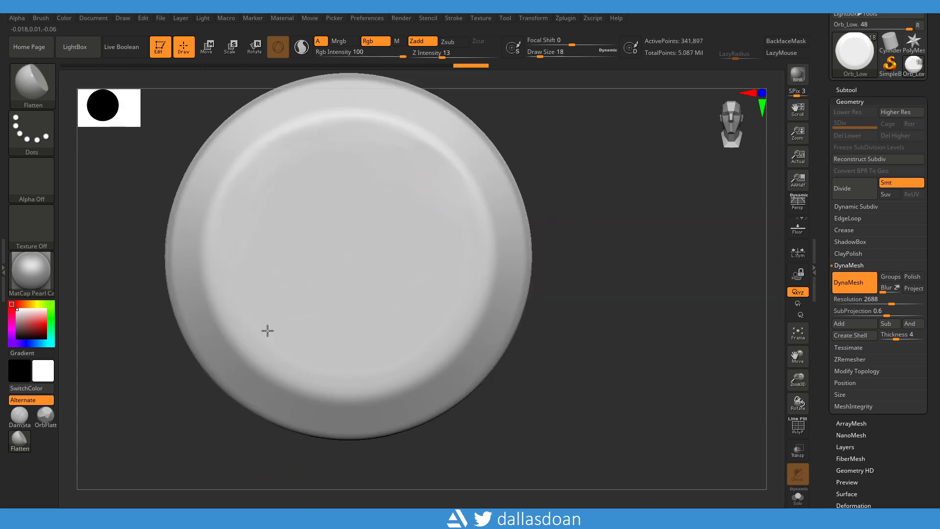
{"action": "right_click_drag", "start_coordinate": [434, 346], "coordinate": [465, 313]}
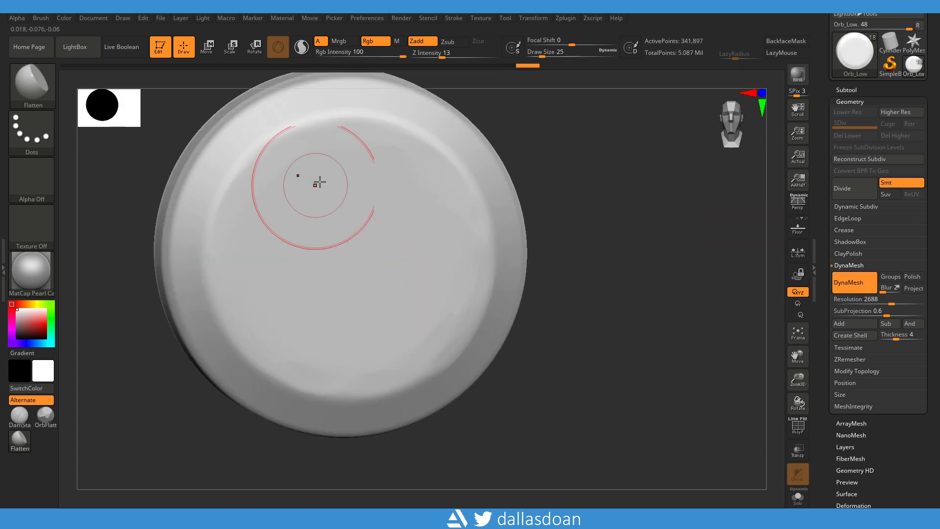
{"action": "mouse_move", "coordinate": [352, 310]}
{"action": "right_mouse_down"}
{"action": "mouse_move", "coordinate": [386, 401]}
{"action": "mouse_move", "coordinate": [455, 368]}
{"action": "mouse_move", "coordinate": [574, 218]}
{"action": "mouse_move", "coordinate": [465, 183]}
{"action": "mouse_move", "coordinate": [609, 154]}
{"action": "mouse_move", "coordinate": [581, 172]}
{"action": "mouse_move", "coordinate": [289, 210]}
{"action": "mouse_move", "coordinate": [172, 281]}
{"action": "right_mouse_up"}
{"action": "mouse_move", "coordinate": [292, 310]}
{"action": "right_mouse_down"}
{"action": "mouse_move", "coordinate": [289, 389]}
{"action": "mouse_move", "coordinate": [453, 184]}
{"action": "right_mouse_up"}
{"action": "mouse_move", "coordinate": [325, 252]}
{"action": "right_mouse_down"}
{"action": "mouse_move", "coordinate": [310, 279]}
{"action": "mouse_move", "coordinate": [531, 421]}
{"action": "mouse_move", "coordinate": [336, 398]}
{"action": "mouse_move", "coordinate": [537, 382]}
{"action": "mouse_move", "coordinate": [483, 254]}
{"action": "mouse_move", "coordinate": [661, 265]}
{"action": "mouse_move", "coordinate": [633, 277]}
{"action": "right_mouse_up"}
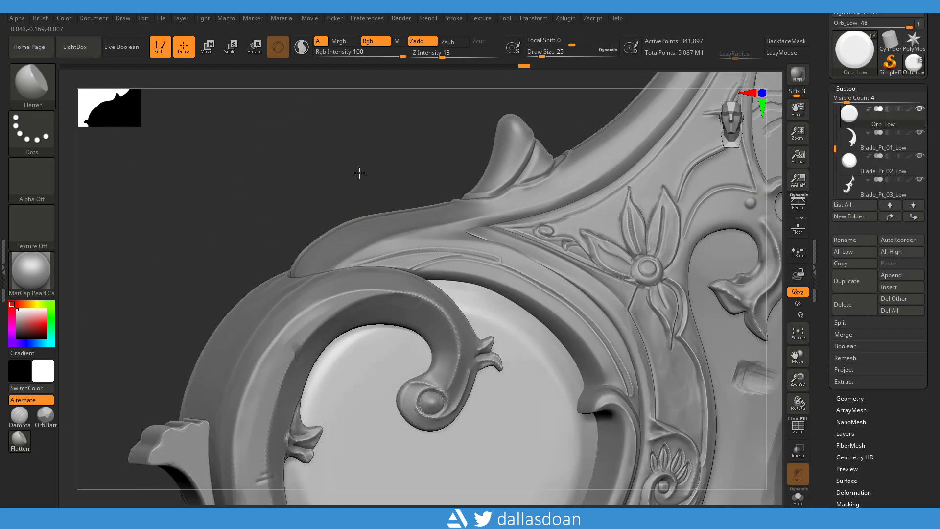
{"action": "mouse_move", "coordinate": [359, 172]}
{"action": "right_mouse_down"}
{"action": "mouse_move", "coordinate": [313, 161]}
{"action": "mouse_move", "coordinate": [336, 141]}
{"action": "mouse_move", "coordinate": [154, 152]}
{"action": "right_mouse_up"}
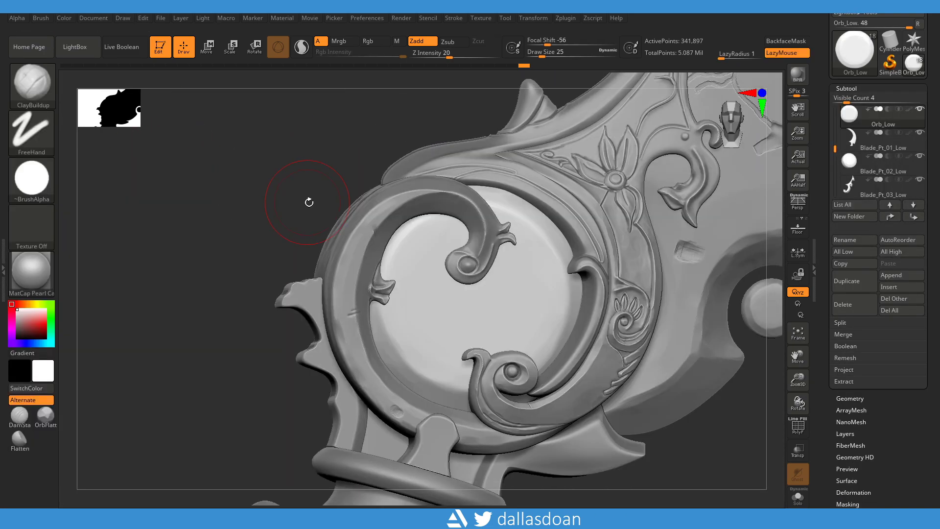
- Pick the Orb_Cracks brush and lower its strength to 16
{"action": "right_click_drag", "start_coordinate": [272, 199], "coordinate": [235, 199]}
{"action": "key", "text": "b"}
{"action": "left_click", "coordinate": [523, 357]}
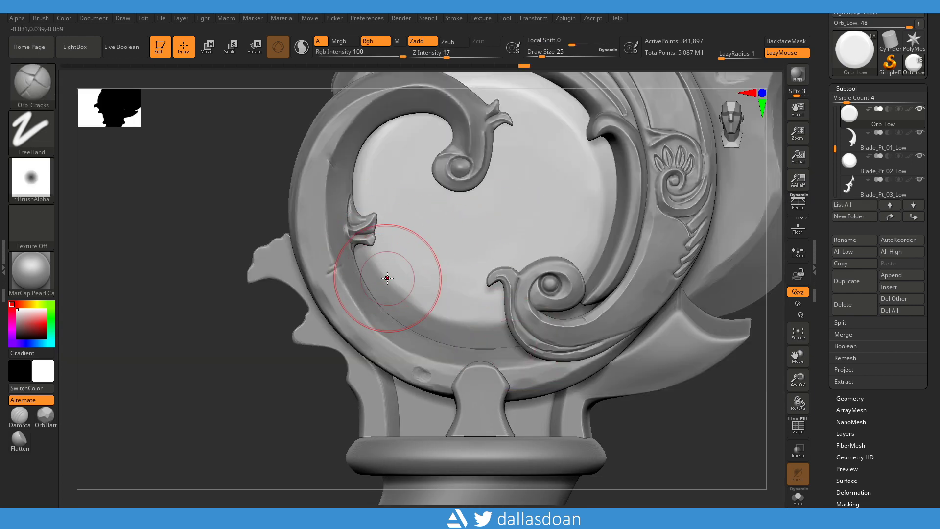
{"action": "key", "text": "b"}
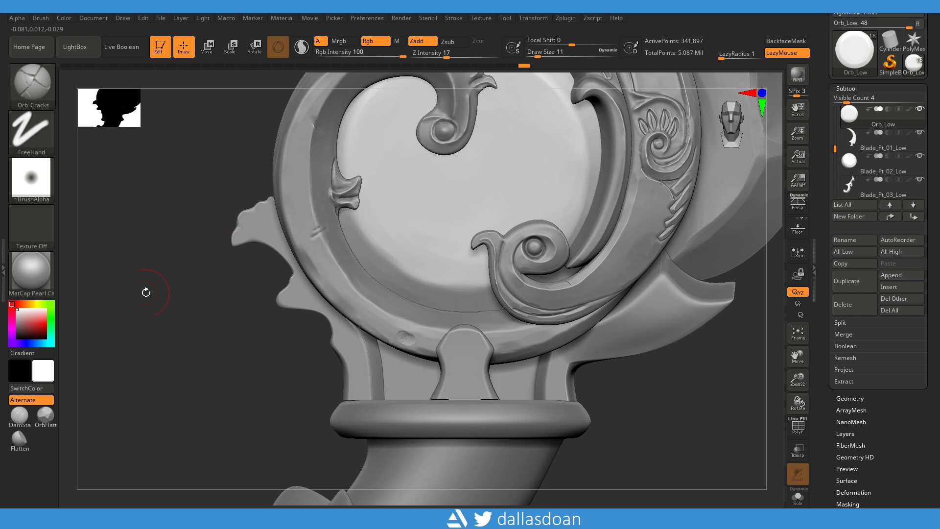
{"action": "left_click_drag", "start_coordinate": [416, 107], "coordinate": [423, 216]}
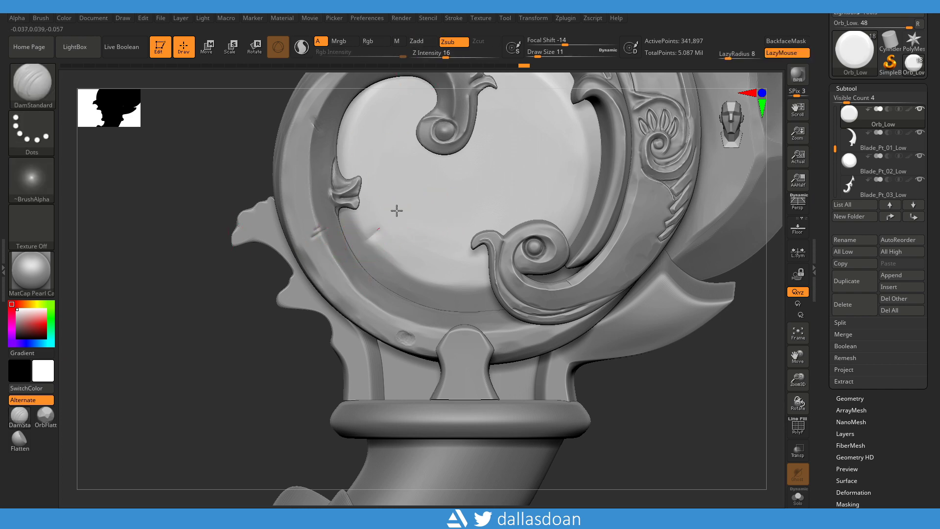
- Use ClayBuildup with Alpha Off at size 3 for a thin diagonal ring stroke
{"action": "key", "text": "b"}
{"action": "key", "text": "c"}
{"action": "key", "text": "b"}
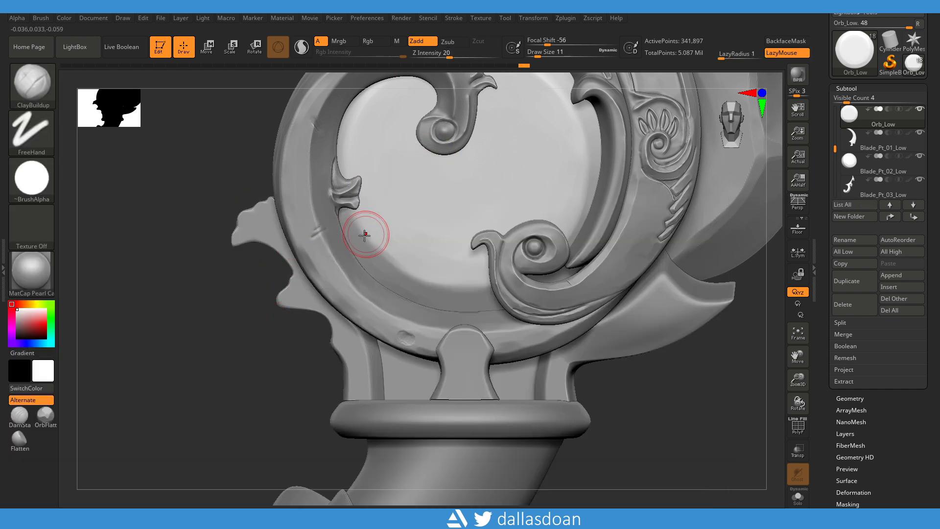
{"action": "left_click", "coordinate": [32, 179]}
{"action": "left_click", "coordinate": [104, 186]}
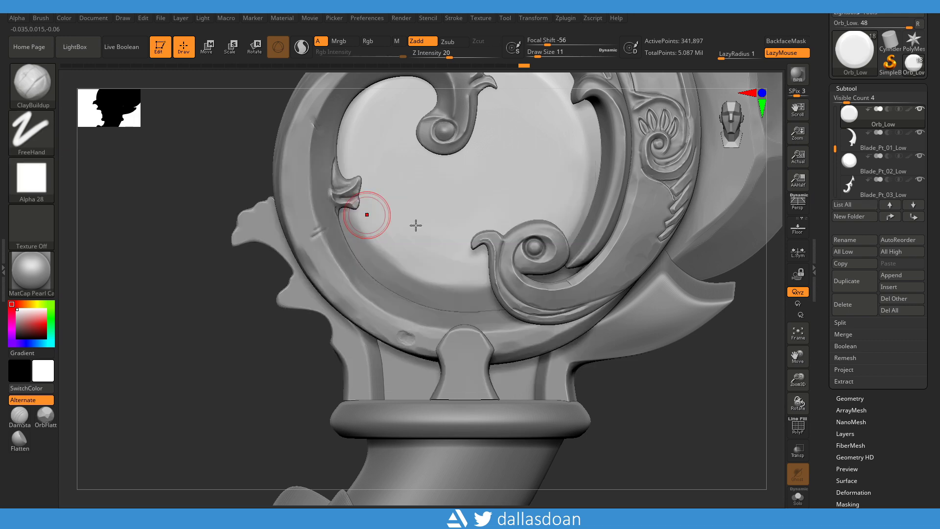
{"action": "key", "text": "ctrl+z"}
{"action": "key", "text": "space"}
{"action": "left_click_drag", "start_coordinate": [376, 221], "coordinate": [356, 243]}
- Set DamStandard to Zsub with strength 33 for cutting slashes
{"action": "scroll", "coordinate": [372, 216], "scroll_direction": "up", "scroll_amount": 3}
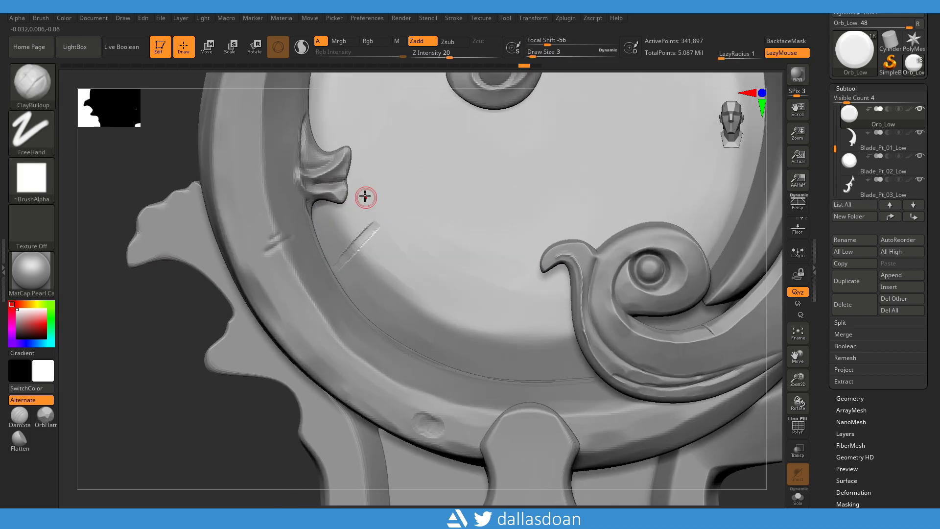
{"action": "key", "text": "b"}
{"action": "key", "text": "d"}
{"action": "key", "text": "s"}
{"action": "left_click_drag", "start_coordinate": [444, 51], "coordinate": [460, 53]}
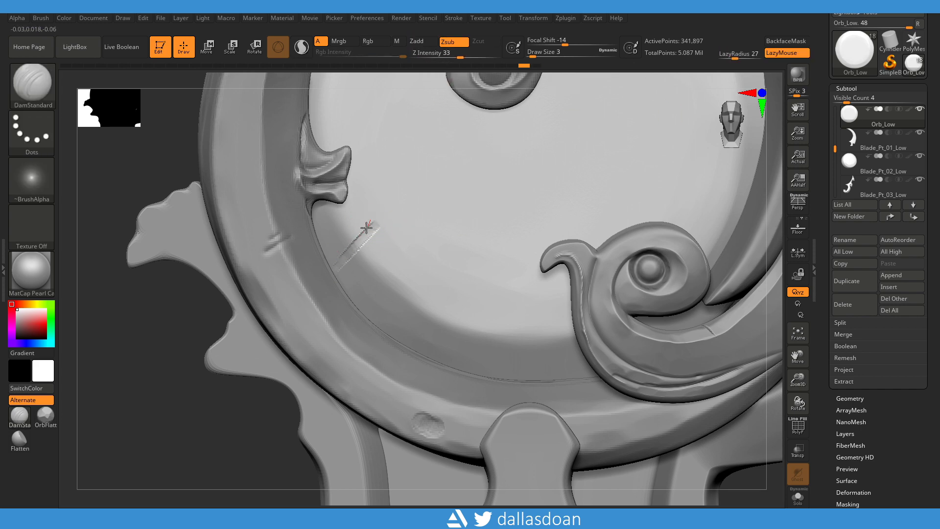
{"action": "scroll", "coordinate": [405, 224], "scroll_direction": "down", "scroll_amount": 5}
{"action": "scroll", "coordinate": [266, 336], "scroll_direction": "up", "scroll_amount": 2}
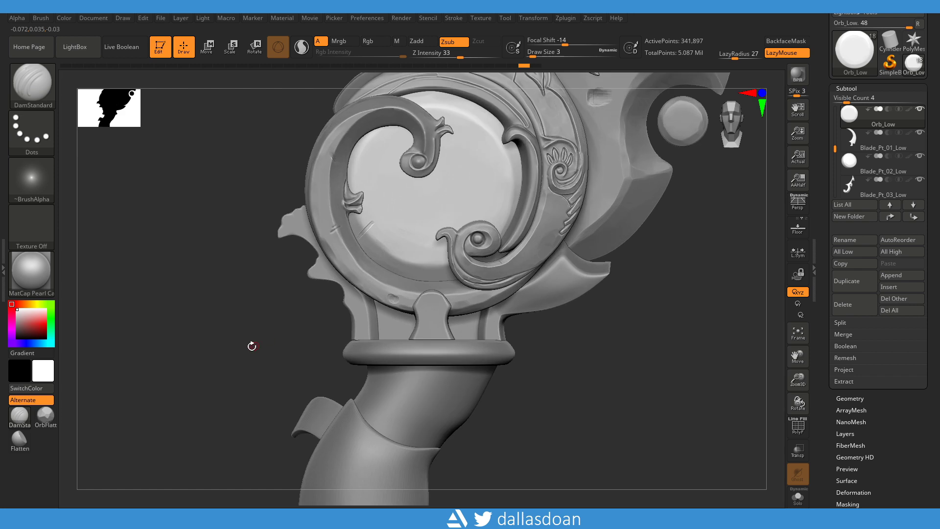
{"action": "scroll", "coordinate": [380, 198], "scroll_direction": "up", "scroll_amount": 3}
- Add a small clay stroke on the orb ring, then cut slashes with DamStandard in Zsub
{"action": "key", "text": "b"}
{"action": "key", "text": "c"}
{"action": "key", "text": "b"}
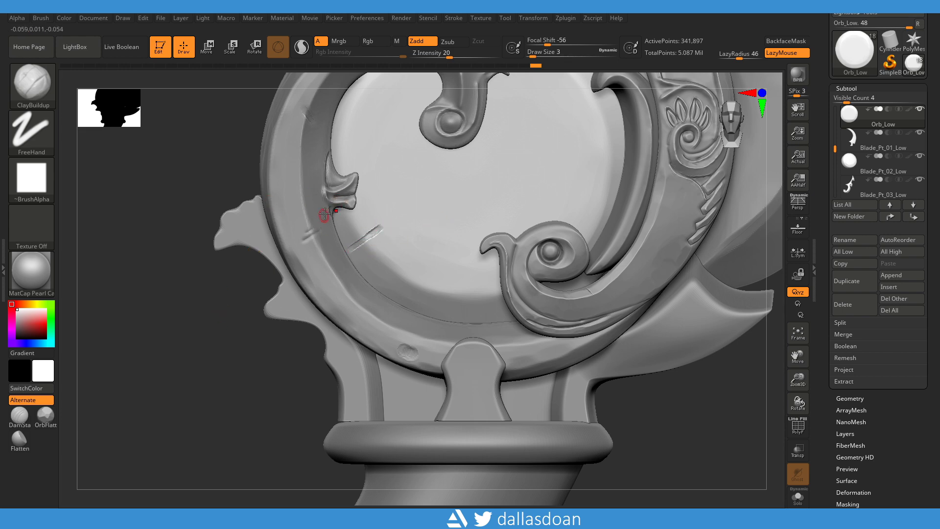
{"action": "right_click_drag", "start_coordinate": [222, 344], "coordinate": [325, 252], "text": "ctrl"}
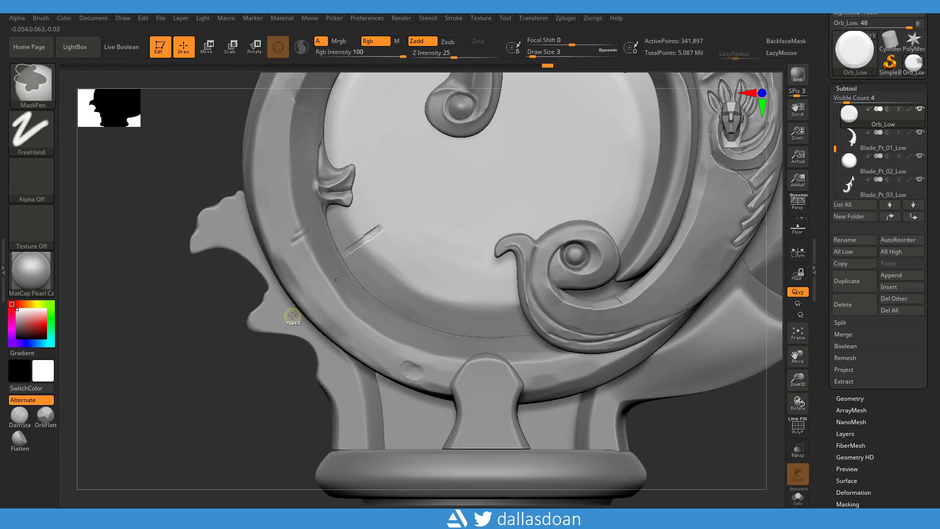
{"action": "left_click_drag", "start_coordinate": [355, 265], "coordinate": [357, 270]}
{"action": "key", "text": "b"}
{"action": "key", "text": "d"}
{"action": "key", "text": "s"}
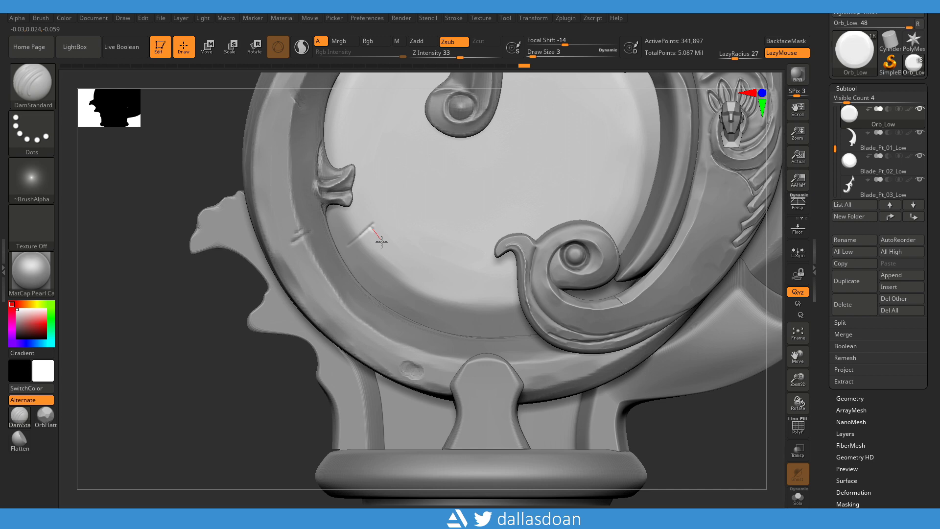
{"action": "right_click_drag", "start_coordinate": [266, 273], "coordinate": [342, 193], "text": "ctrl"}
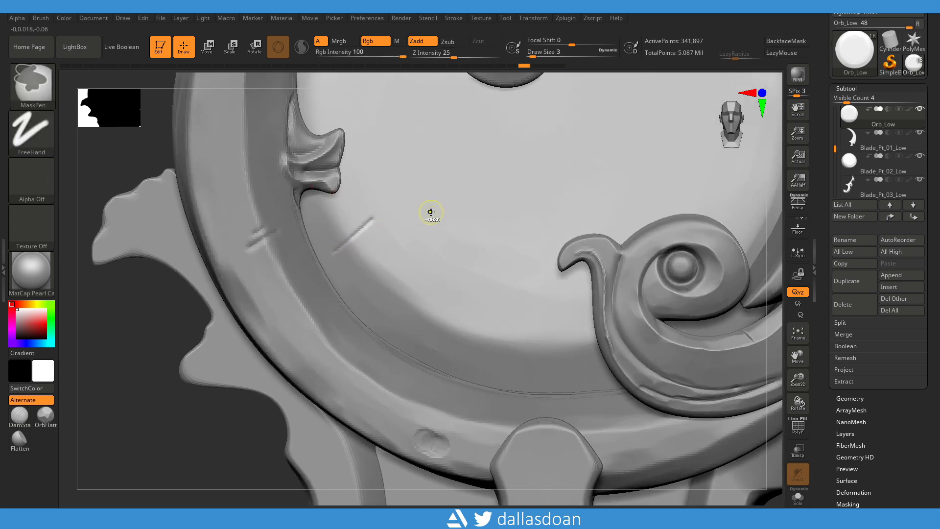
{"action": "left_click", "coordinate": [32, 84]}
- Load Orb_Slash03.ZBP, then Orb_Slash01.ZBP, from Zbrush_STUFF\brushes and reframe the dagger
{"action": "left_click", "coordinate": [92, 376]}
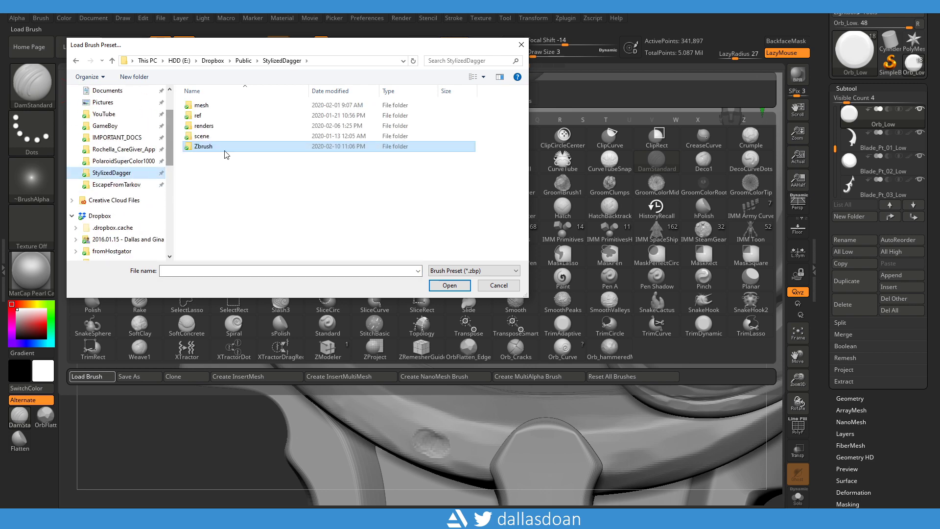
{"action": "double_click", "coordinate": [223, 113]}
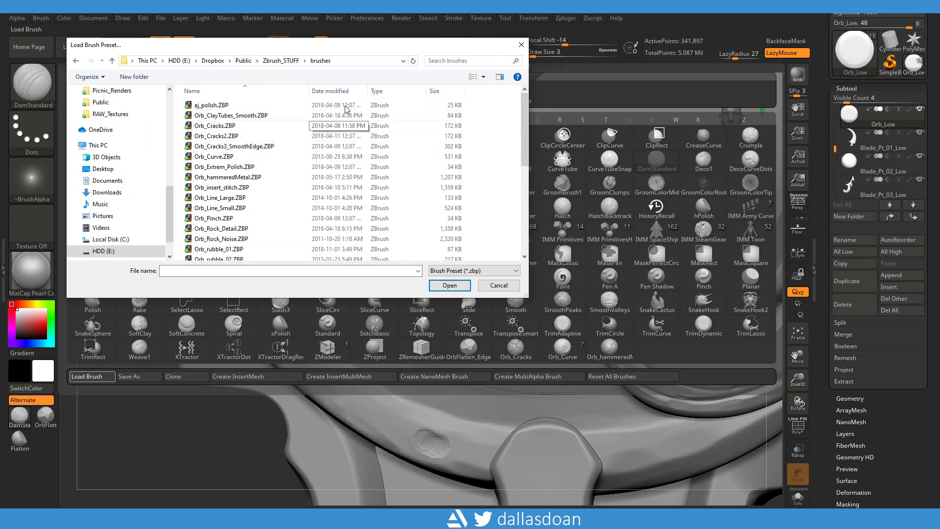
{"action": "scroll", "coordinate": [414, 201], "scroll_direction": "down", "scroll_amount": 3}
{"action": "double_click", "coordinate": [414, 214]}
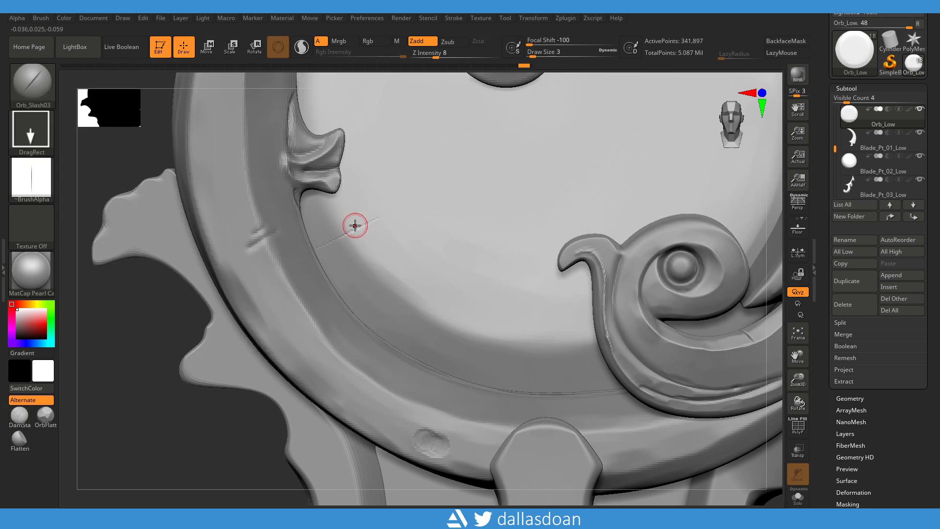
{"action": "left_click", "coordinate": [31, 83]}
{"action": "left_click", "coordinate": [92, 376]}
{"action": "double_click", "coordinate": [230, 196]}
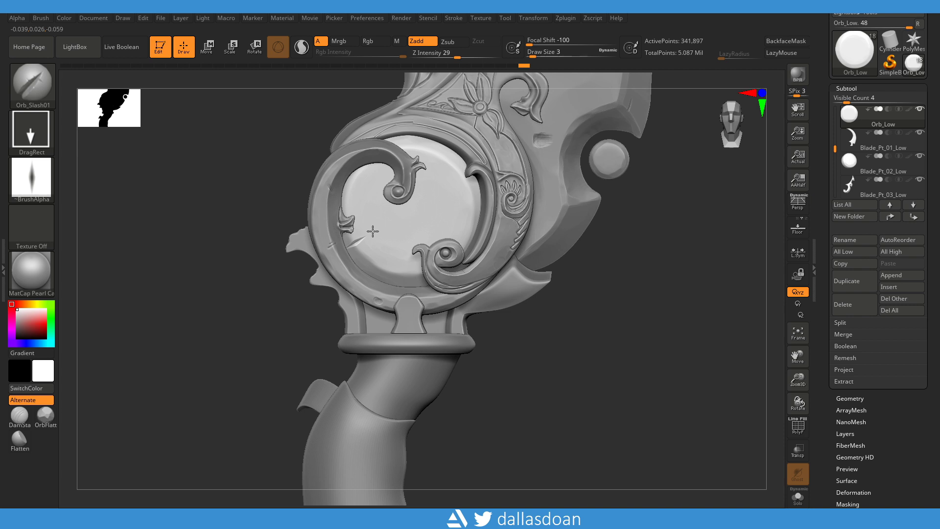
{"action": "left_click_drag", "start_coordinate": [264, 289], "coordinate": [235, 309]}
{"action": "mouse_move", "coordinate": [548, 286]}
{"action": "left_mouse_down", "text": "alt"}
{"action": "mouse_move", "coordinate": [377, 244]}
{"action": "mouse_move", "coordinate": [549, 287]}
{"action": "mouse_move", "coordinate": [611, 169]}
{"action": "left_mouse_up", "text": "alt"}
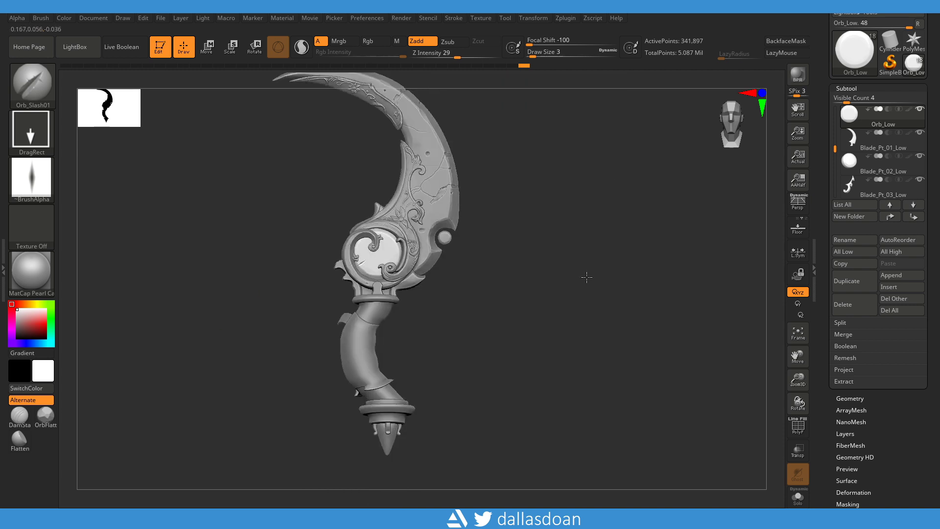
- Select Blade_Pt_09_Low and open Save ZTool as Stylized_Dagger_01_High.ZTL in Public
{"action": "mouse_move", "coordinate": [611, 249]}
{"action": "left_mouse_down", "text": "alt"}
{"action": "mouse_move", "coordinate": [566, 371]}
{"action": "mouse_move", "coordinate": [500, 351]}
{"action": "mouse_move", "coordinate": [531, 379]}
{"action": "mouse_move", "coordinate": [516, 360]}
{"action": "mouse_move", "coordinate": [535, 354]}
{"action": "mouse_move", "coordinate": [571, 295]}
{"action": "mouse_move", "coordinate": [535, 313]}
{"action": "mouse_move", "coordinate": [581, 292]}
{"action": "mouse_move", "coordinate": [525, 279]}
{"action": "mouse_move", "coordinate": [556, 325]}
{"action": "mouse_move", "coordinate": [545, 275]}
{"action": "mouse_move", "coordinate": [606, 306]}
{"action": "left_mouse_up", "text": "alt"}
{"action": "left_click", "coordinate": [415, 264], "text": "alt"}
{"action": "left_click", "coordinate": [236, 46]}
{"action": "mouse_move", "coordinate": [539, 274]}
{"action": "left_mouse_down"}
{"action": "mouse_move", "coordinate": [556, 245]}
{"action": "mouse_move", "coordinate": [631, 307]}
{"action": "mouse_move", "coordinate": [604, 298]}
{"action": "mouse_move", "coordinate": [639, 266]}
{"action": "mouse_move", "coordinate": [594, 257]}
{"action": "mouse_move", "coordinate": [644, 242]}
{"action": "mouse_move", "coordinate": [622, 257]}
{"action": "left_mouse_up"}
{"action": "key", "text": "q"}
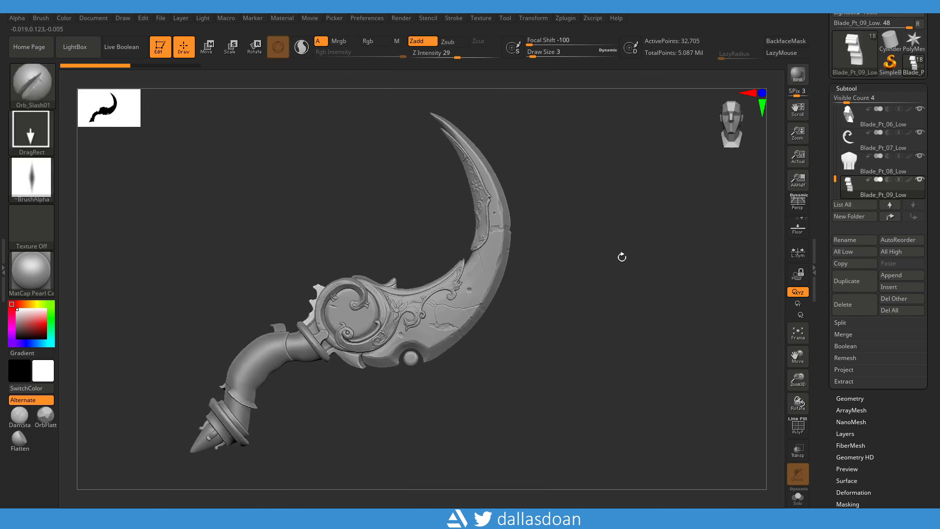
{"action": "key", "text": "ctrl+s"}
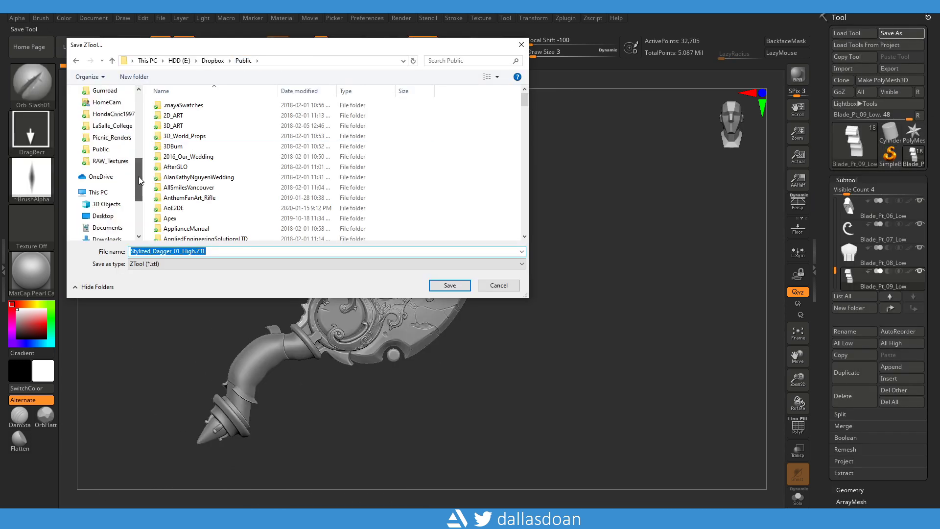